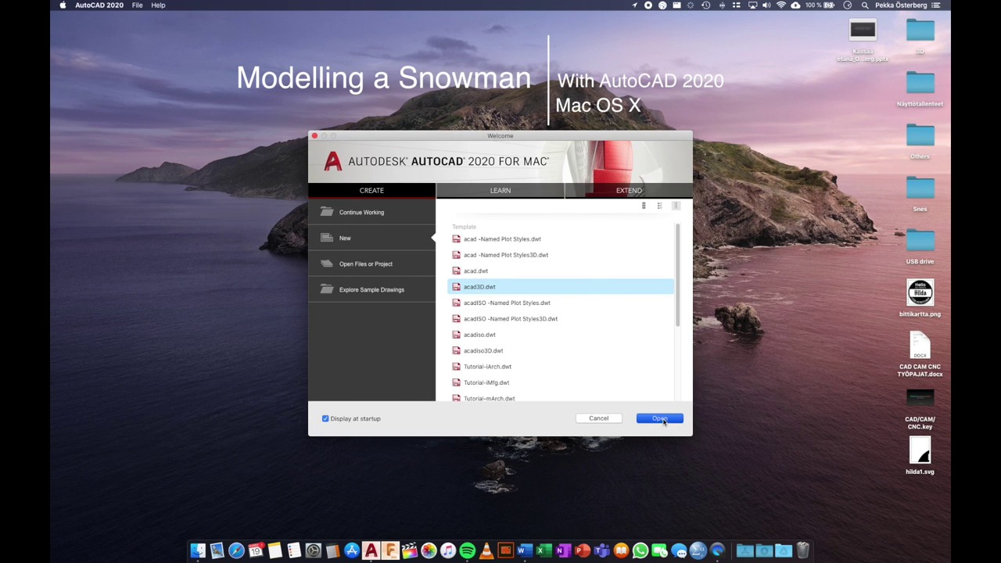
Create a new drawing from the acad3D.dwt template and view it from the top.
click(661, 419)
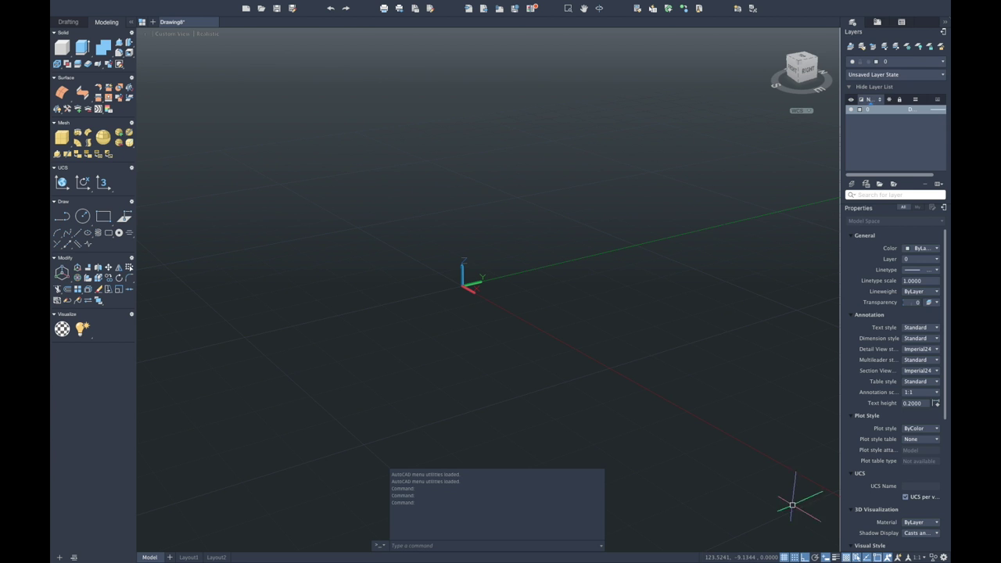
click(801, 59)
Set the visual style to X-ray and switch the view to parallel projection.
middle_drag(569, 157, 513, 244)
click(67, 22)
click(182, 34)
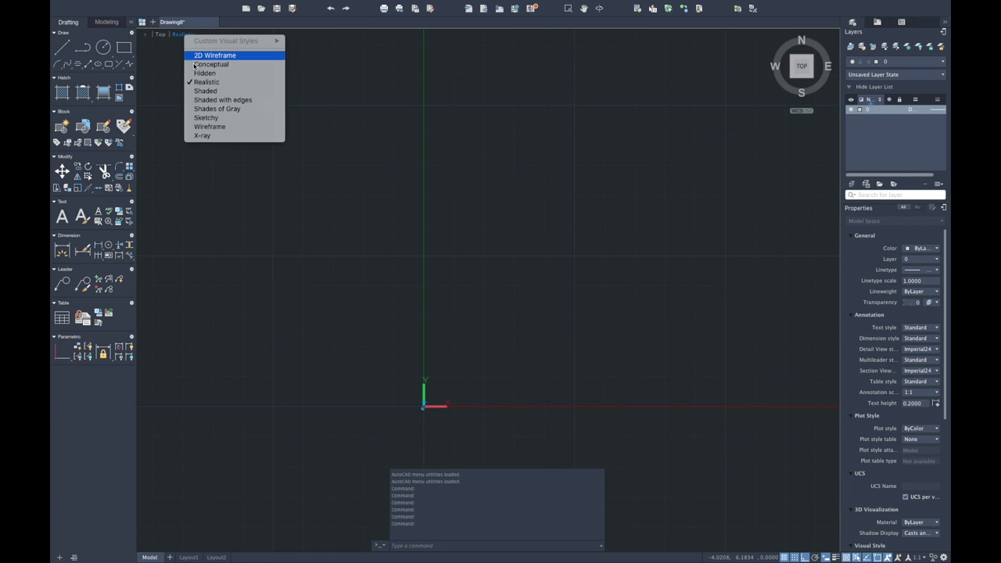
click(203, 136)
click(161, 34)
click(182, 152)
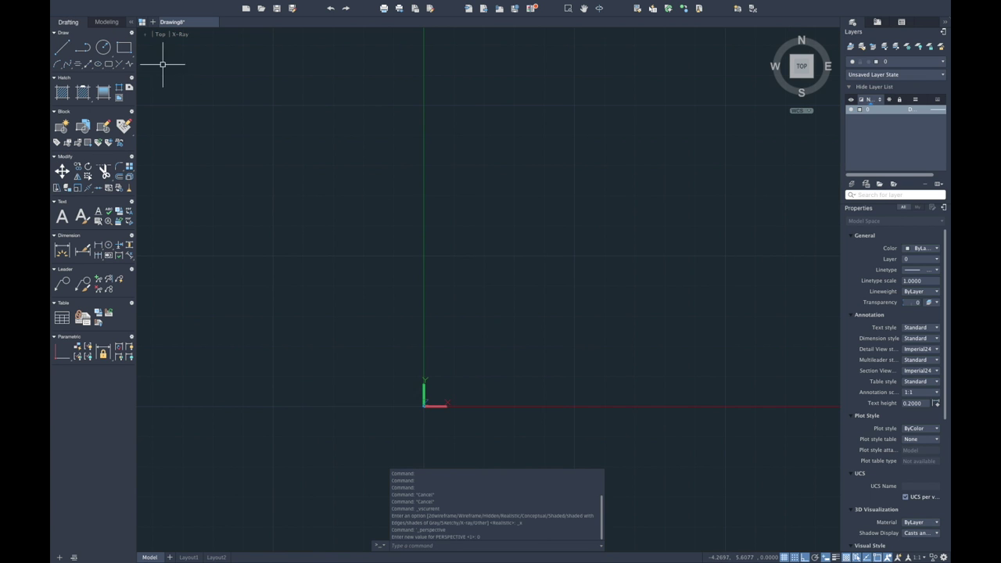
Draw a 10 by 10 square with its first corner at the origin.
click(123, 47)
click(424, 256)
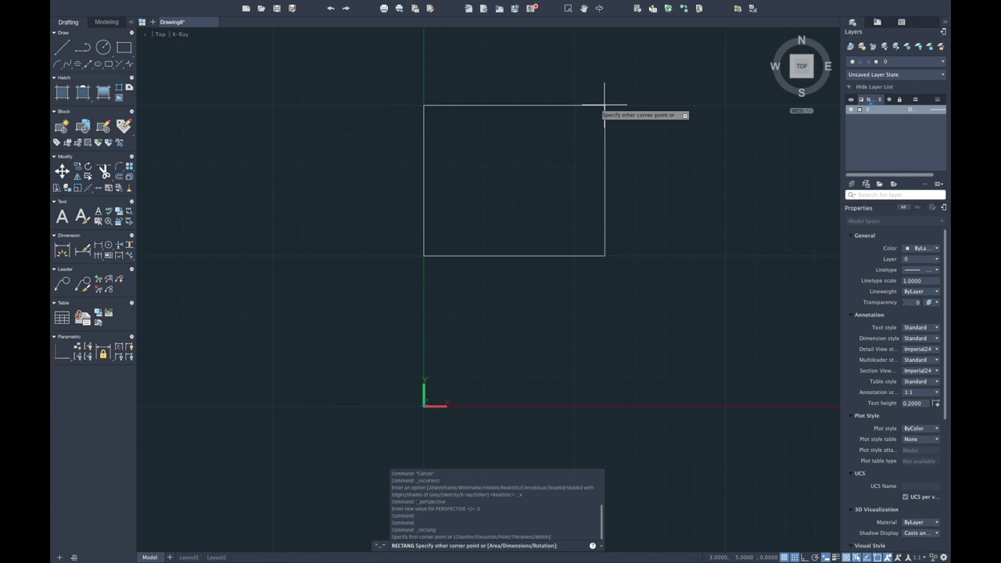
text(sions)
key(Return)
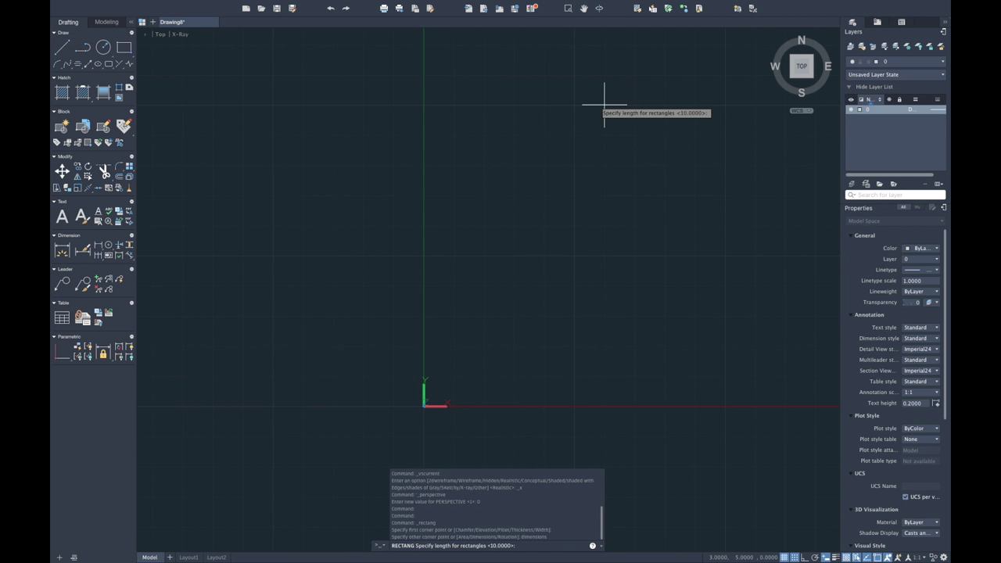
text(10)
key(Return)
text(10)
key(Return)
scroll(604, 104, down, 3)
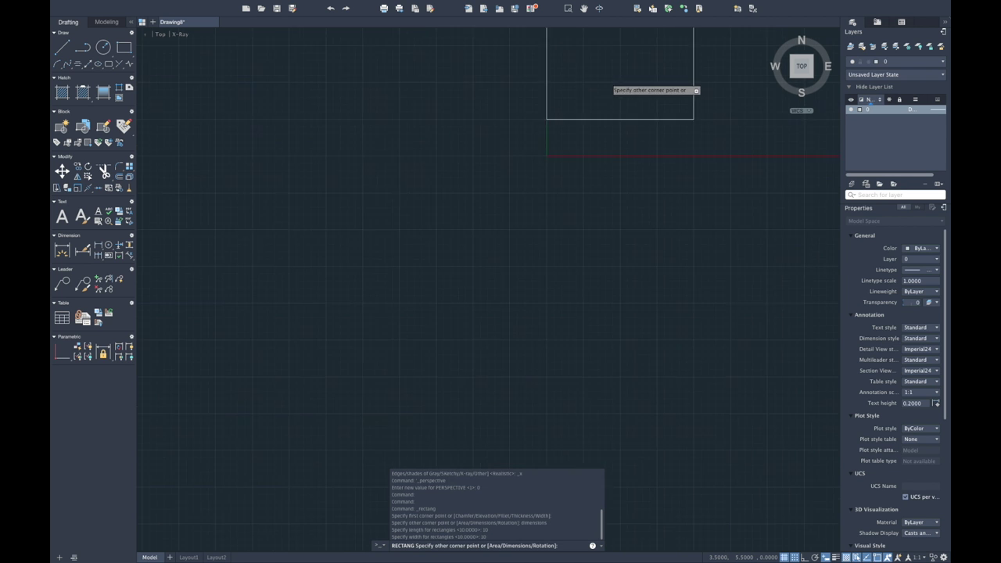
scroll(530, 195, down, 2)
click(533, 64)
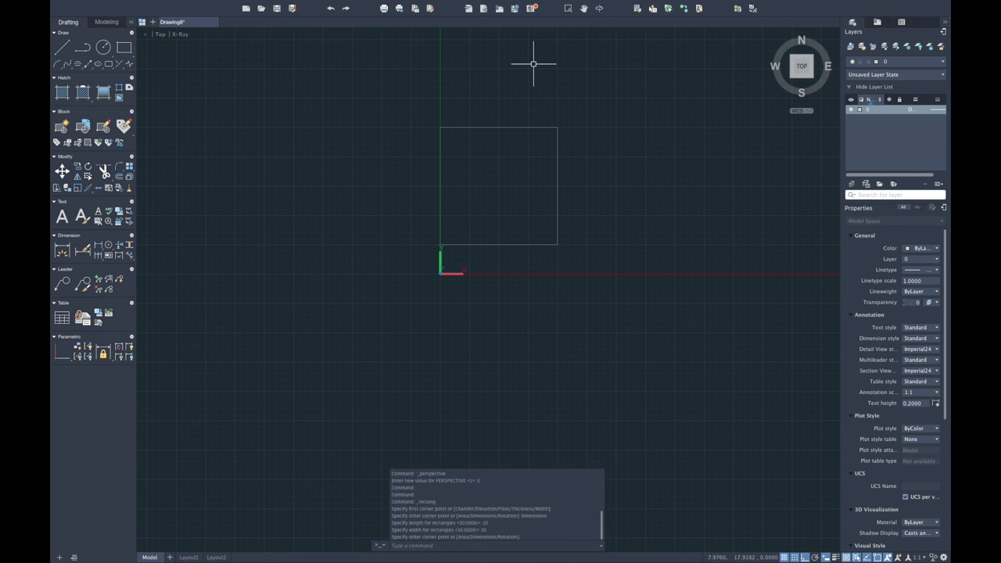
Copy the square from its centre to 20 and 40 units above it.
click(129, 175)
click(503, 128)
key(Return)
click(498, 186)
middle_drag(503, 68, 487, 264)
key(Return)
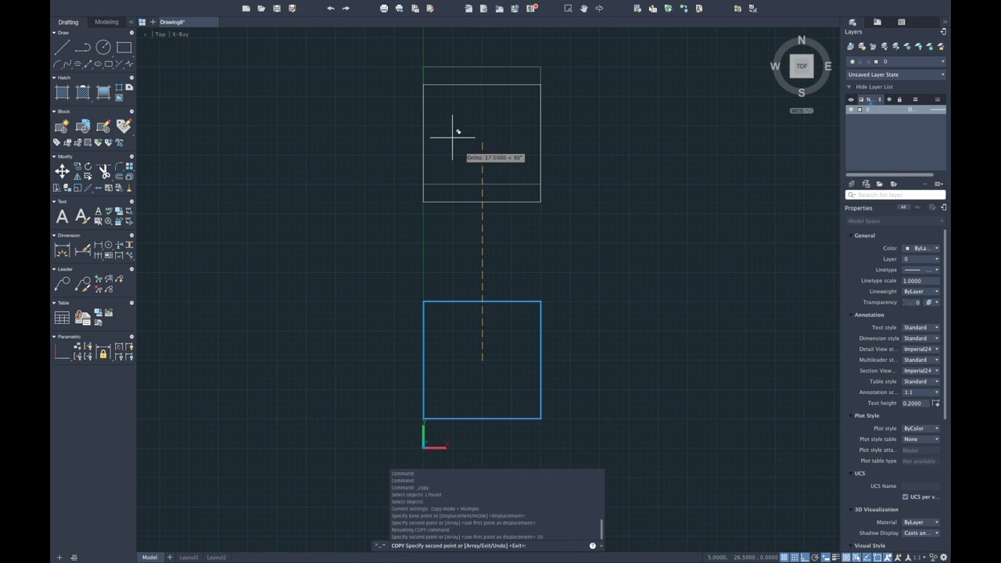
middle_drag(486, 107, 451, 263)
text(40)
key(Return)
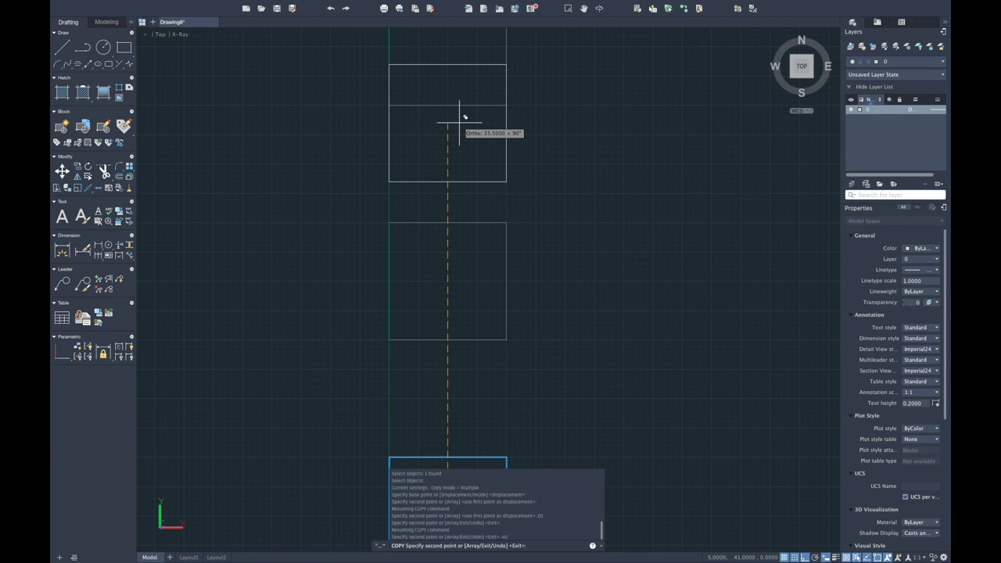
scroll(464, 116, down, 4)
key(Escape)
Move all three squares 5 units left so they straddle the Y axis.
click(529, 81)
click(412, 323)
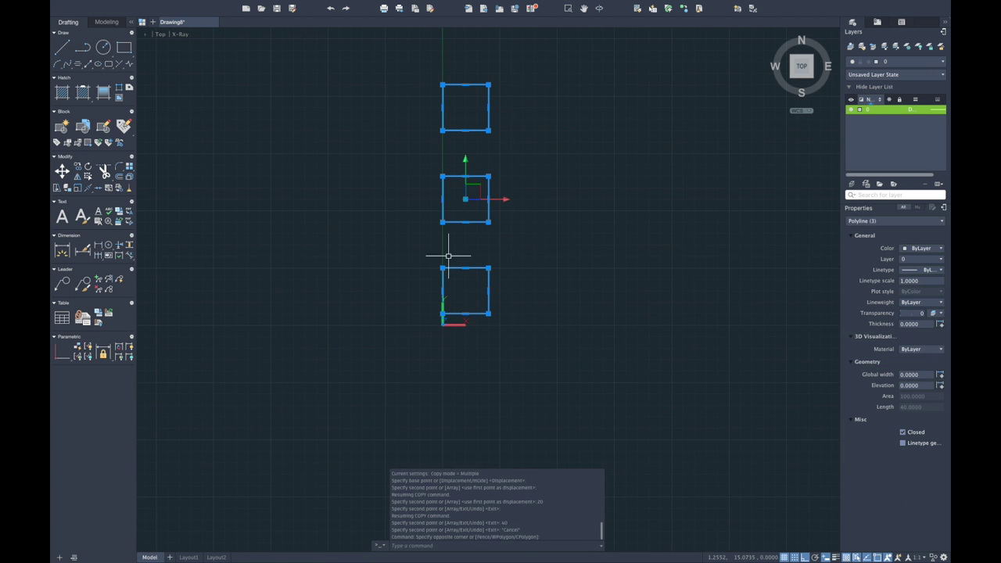
click(465, 199)
key(Escape)
click(465, 199)
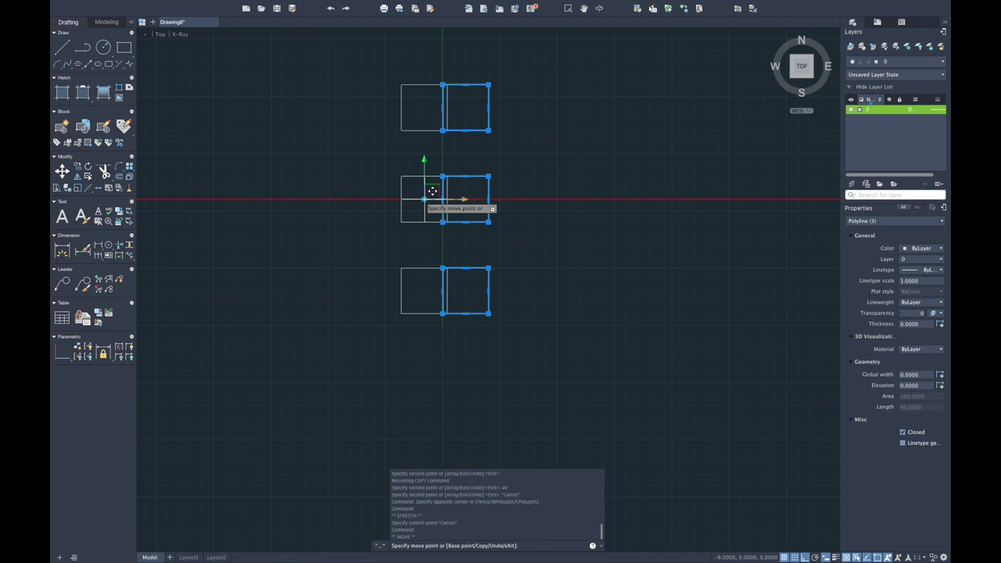
text(5)
key(Return)
key(Escape)
mouse_move(436, 192)
middle_down()
mouse_move(470, 235)
mouse_move(563, 310)
middle_up()
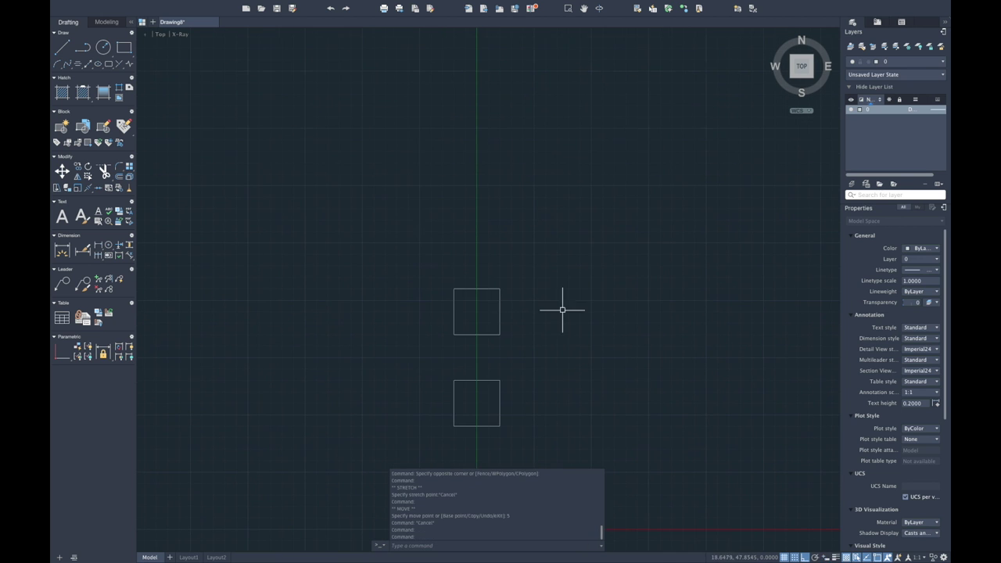
Draw a circle of radius 2.5 above the squares.
click(104, 46)
scroll(469, 207, up, 2)
scroll(487, 196, up, 2)
click(484, 178)
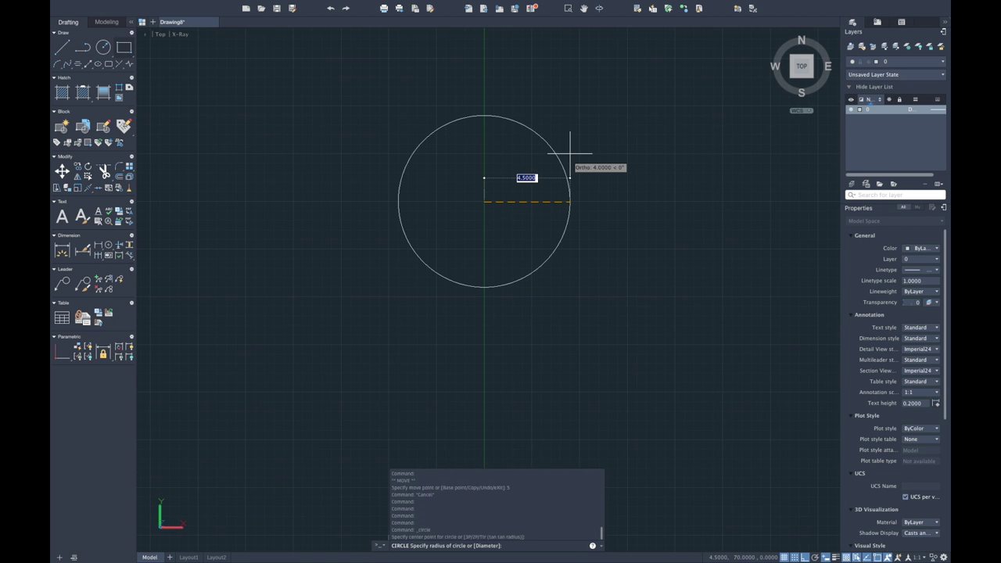
text(.5)
key(Return)
scroll(571, 154, down, 4)
middle_drag(585, 126, 572, 170)
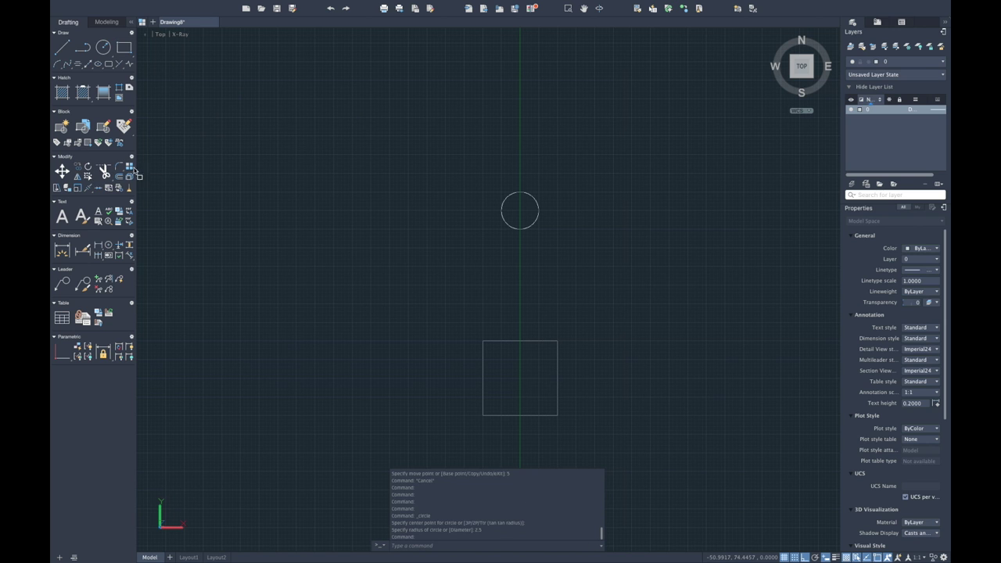
Place a duplicate of the circle exactly on top of itself.
click(535, 197)
key(Return)
click(523, 207)
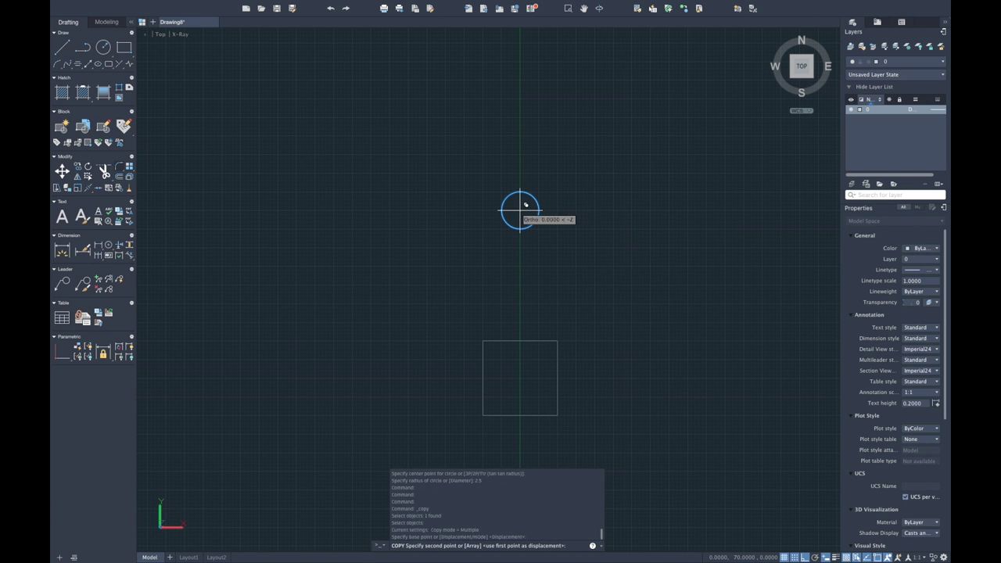
click(521, 208)
key(Escape)
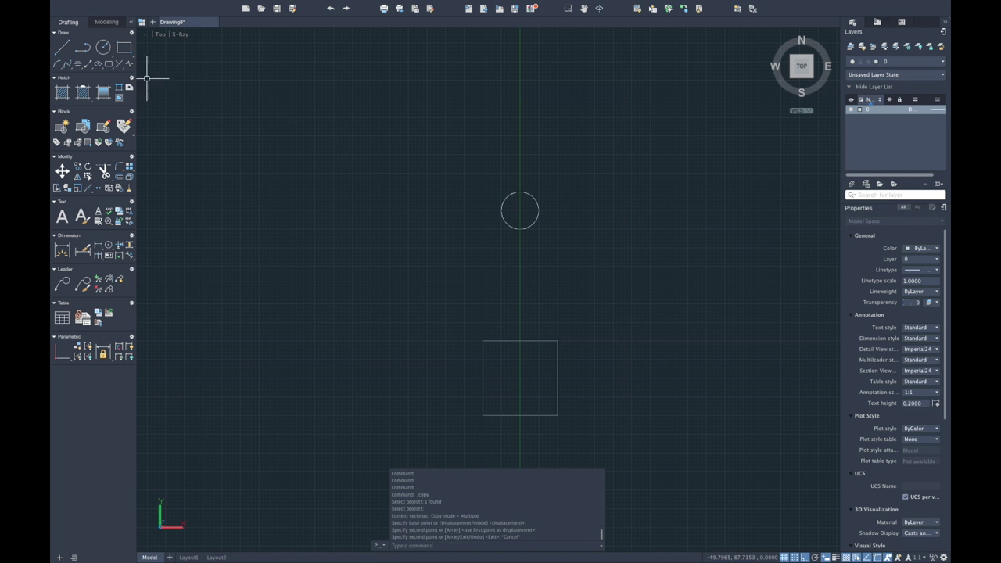
Polar-array the circle into six items spanning 180 degrees about a centre above it.
click(130, 177)
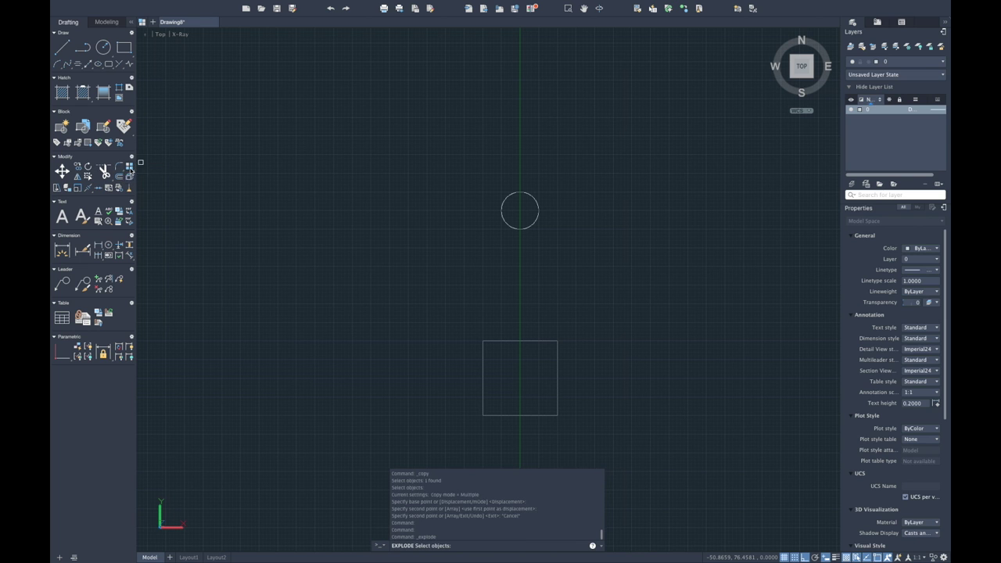
click(168, 196)
click(538, 202)
key(Return)
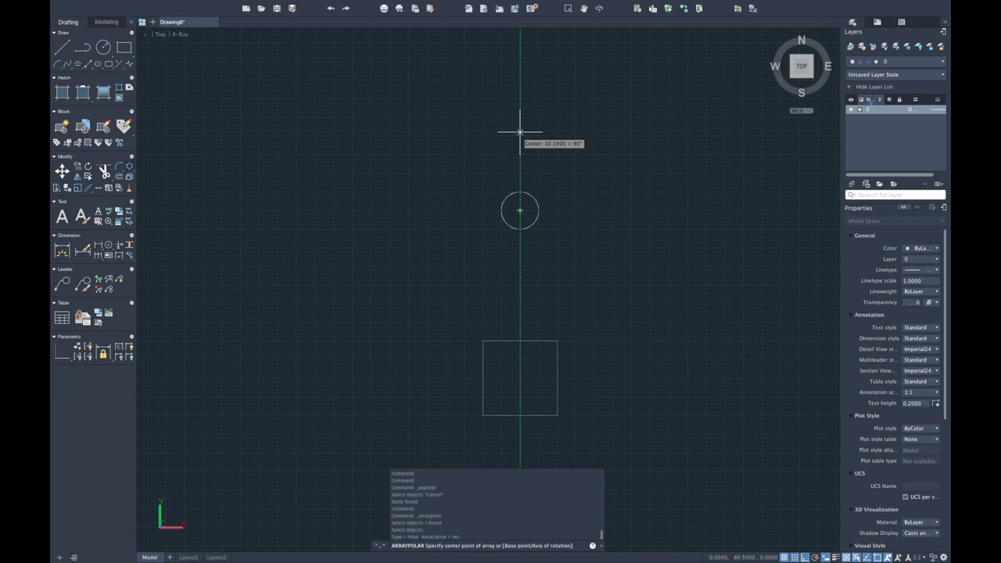
click(520, 136)
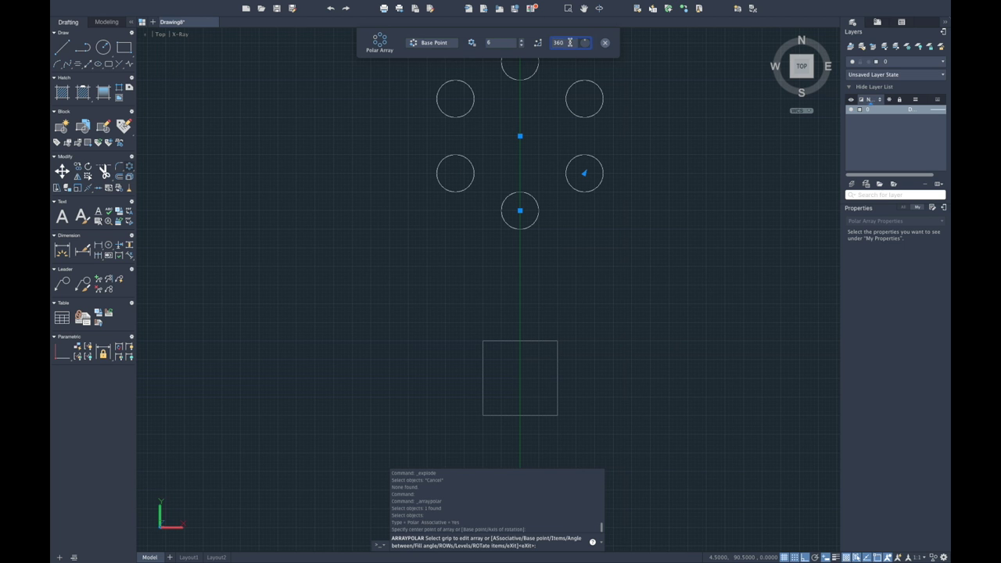
text(0)
key(Return)
click(604, 45)
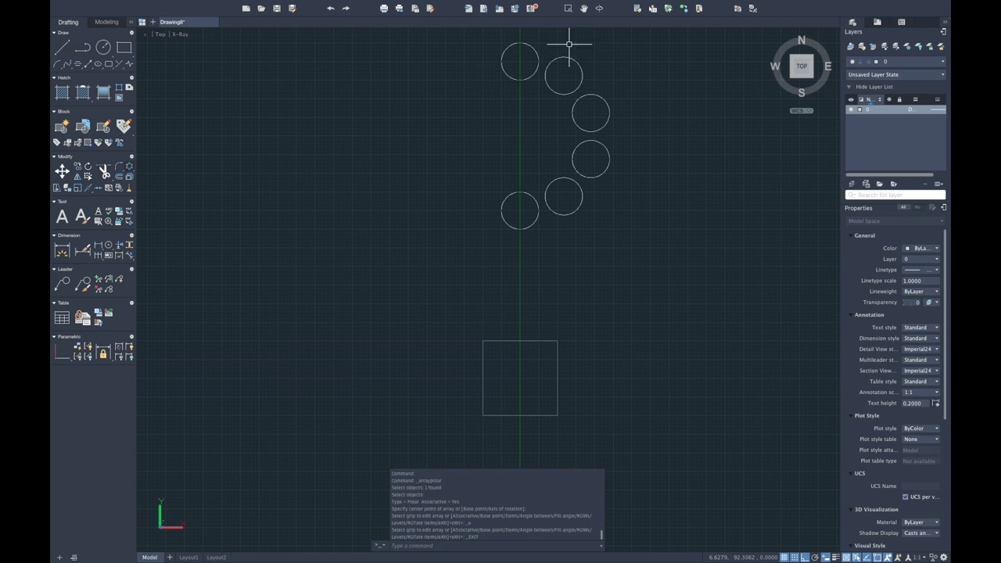
Rotate the array about its centre so the circles form a U-shaped smile.
click(89, 169)
click(519, 136)
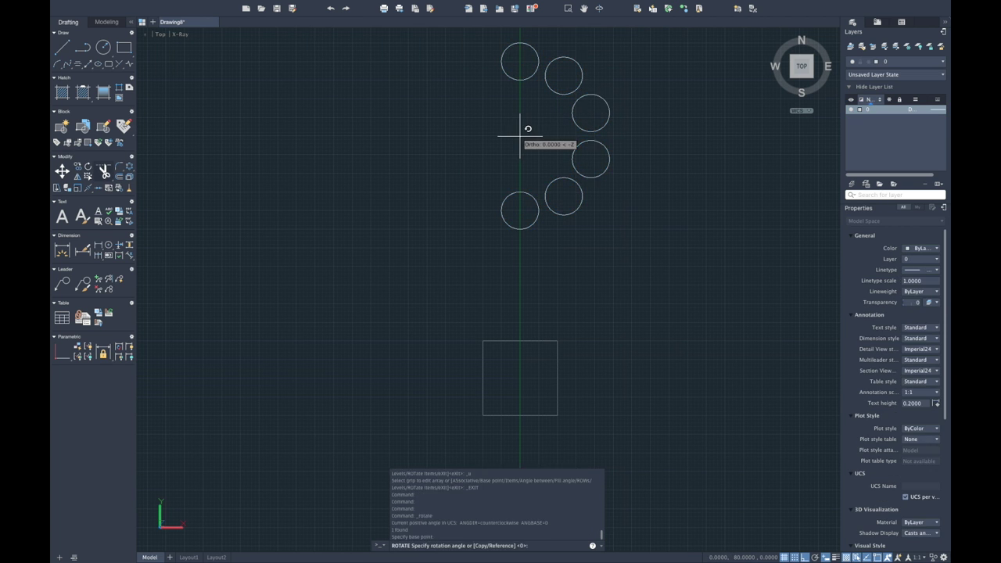
click(486, 211)
key(Escape)
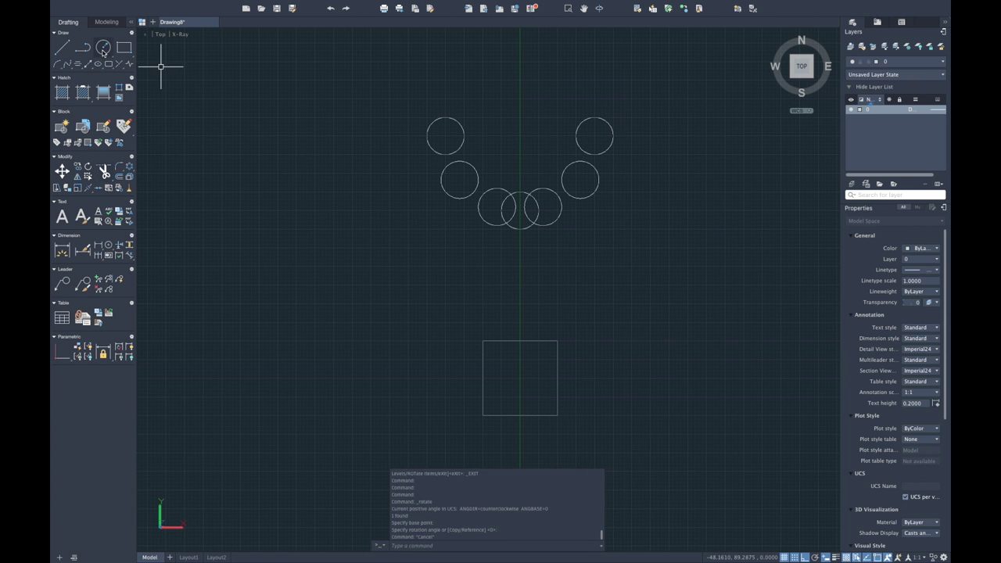
scroll(438, 195, down, 3)
Move the spare circle 25 units up, then 5 units back down.
click(423, 241)
click(428, 250)
text(25)
key(Return)
click(428, 148)
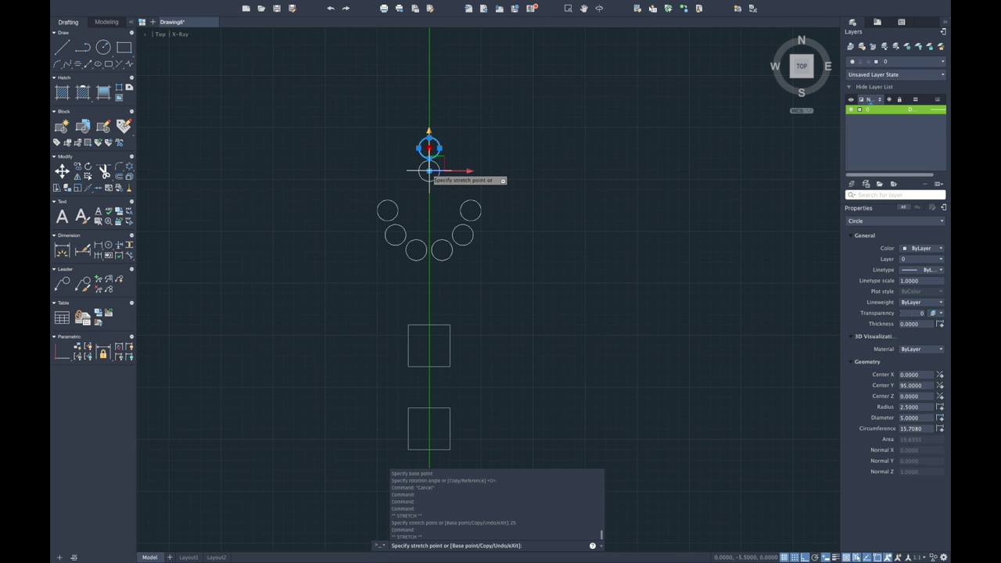
text(5)
key(Return)
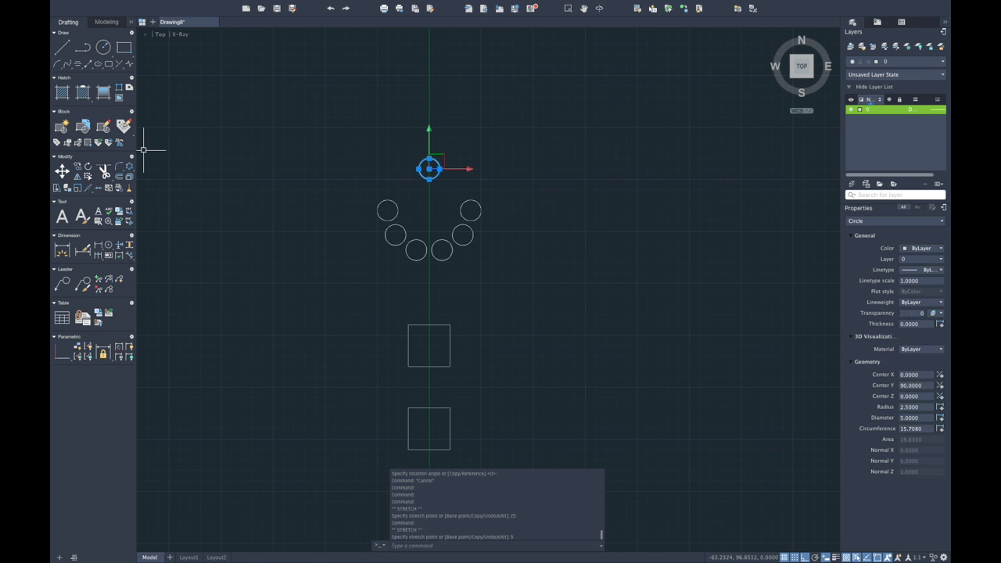
Copy the circle 6 units left and right as eyes, then delete the middle one.
click(77, 166)
click(428, 169)
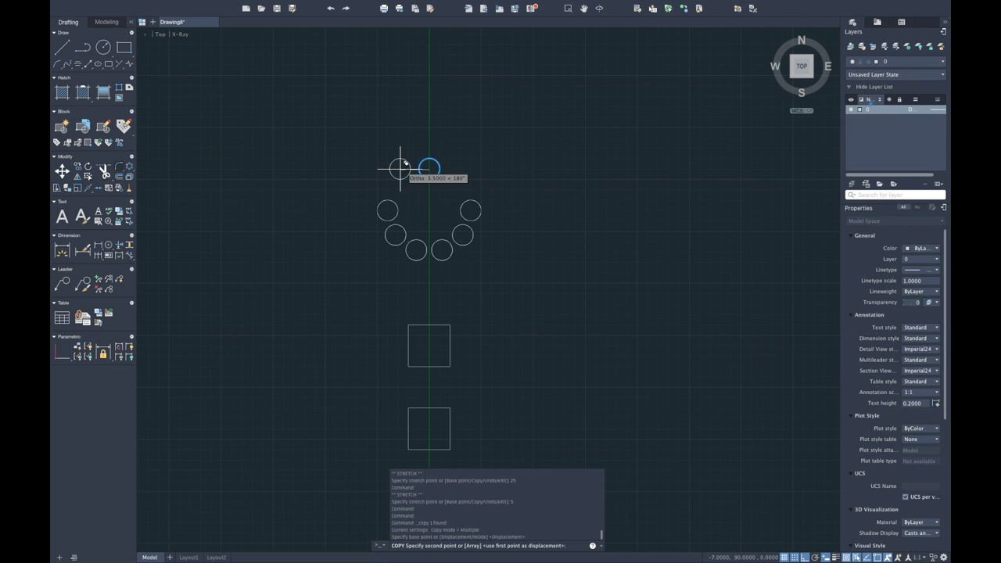
text(6)
key(Return)
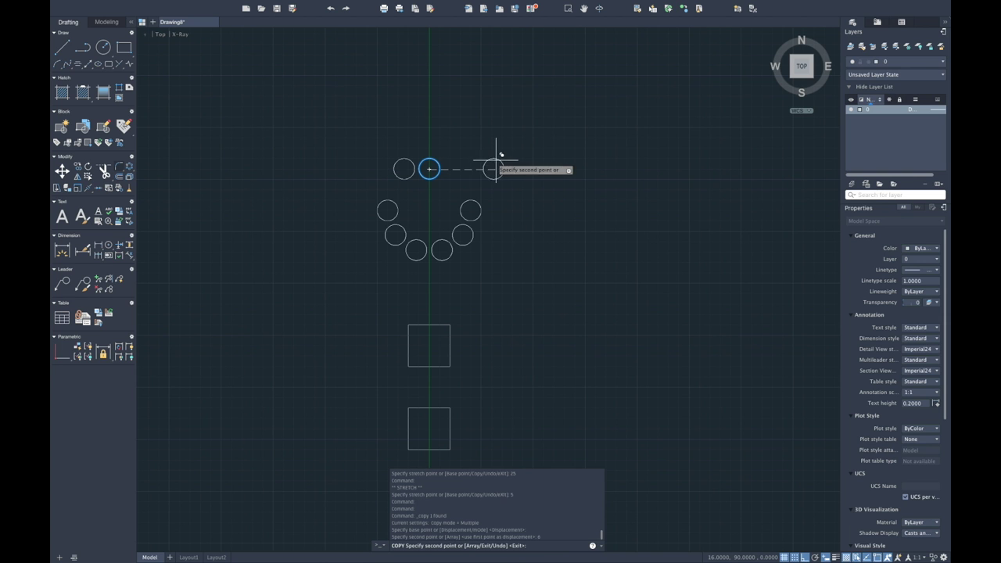
text(6)
key(Return)
key(Escape)
click(434, 159)
key(Delete)
scroll(539, 127, down, 3)
Draw concentric circles of radius 15 and 12 above the eyes, then view in SW Isometric.
click(103, 47)
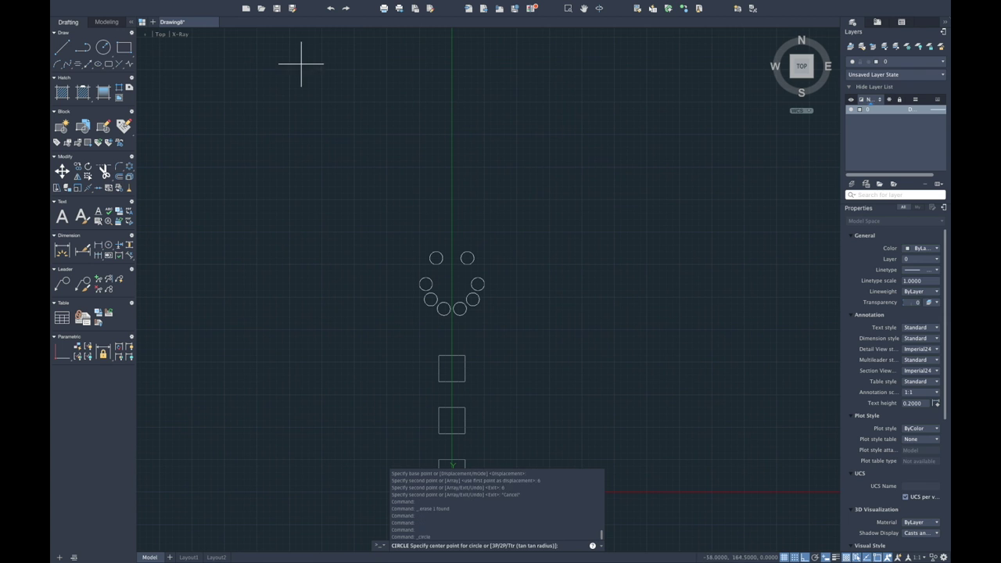
click(451, 166)
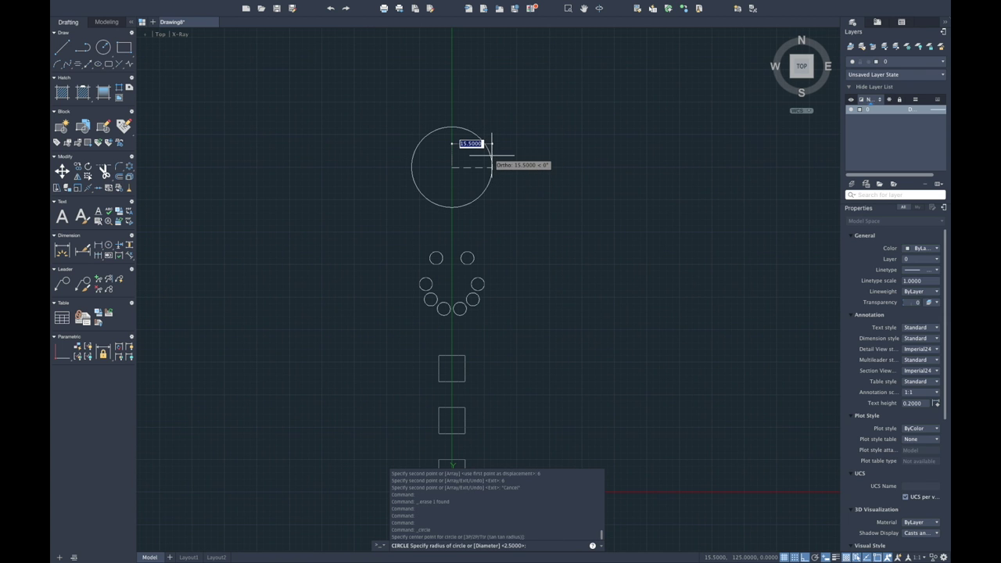
text(15)
key(Return)
click(103, 47)
click(451, 166)
text(12)
key(Return)
click(789, 83)
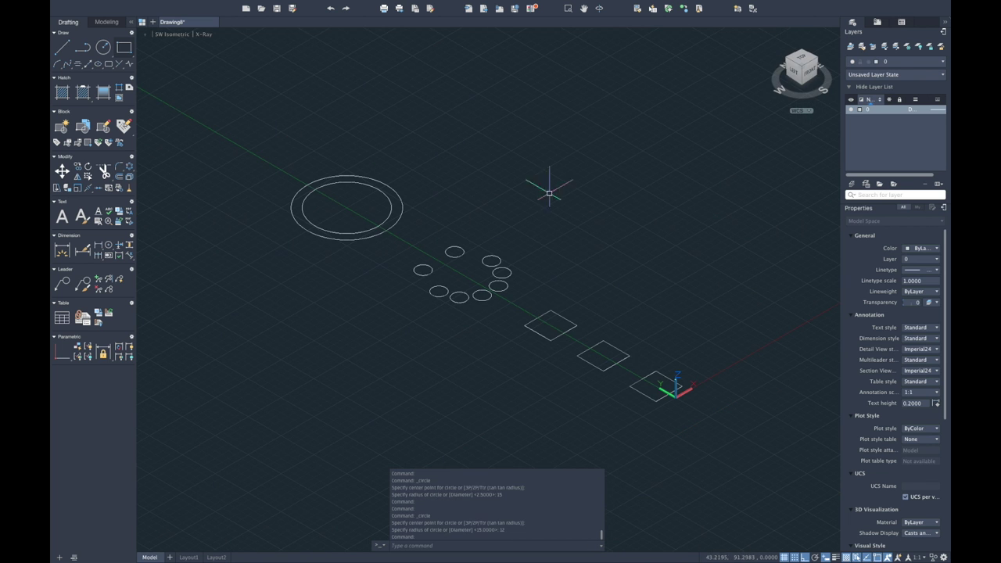
click(107, 22)
Create a cone with base radius 4 and height 15 centred in the ring of small circles.
click(62, 47)
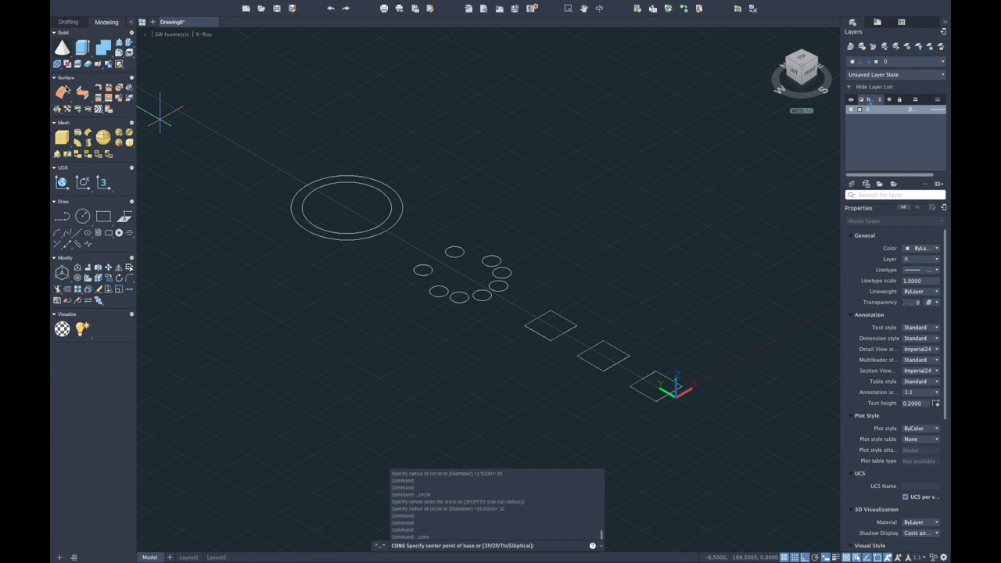
scroll(485, 282, up, 2)
scroll(438, 277, up, 5)
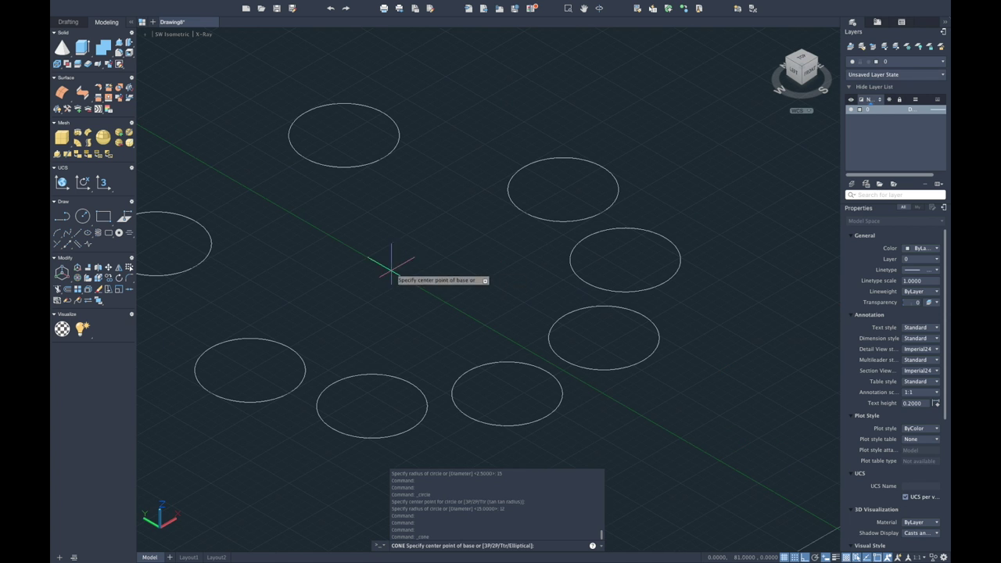
click(406, 278)
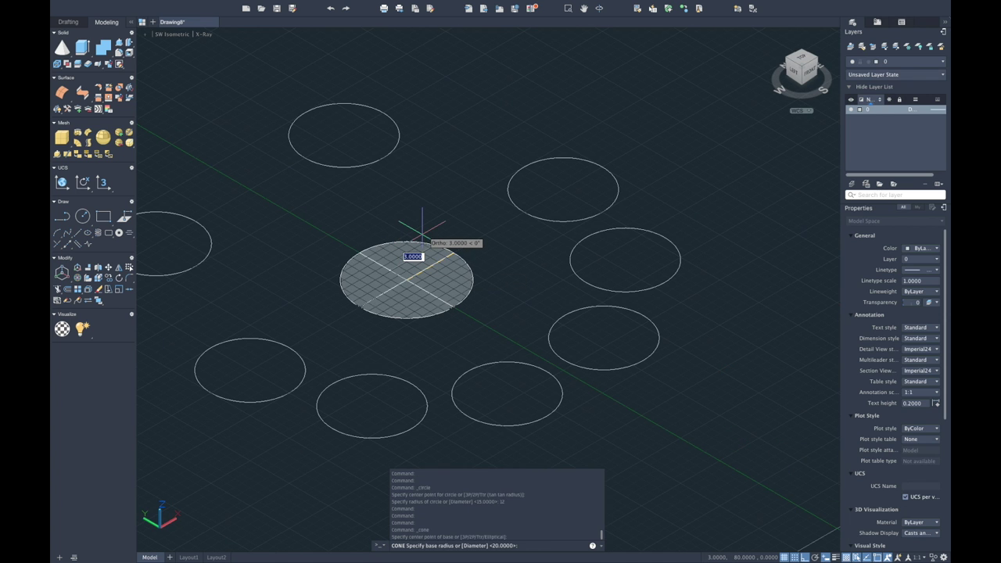
click(420, 225)
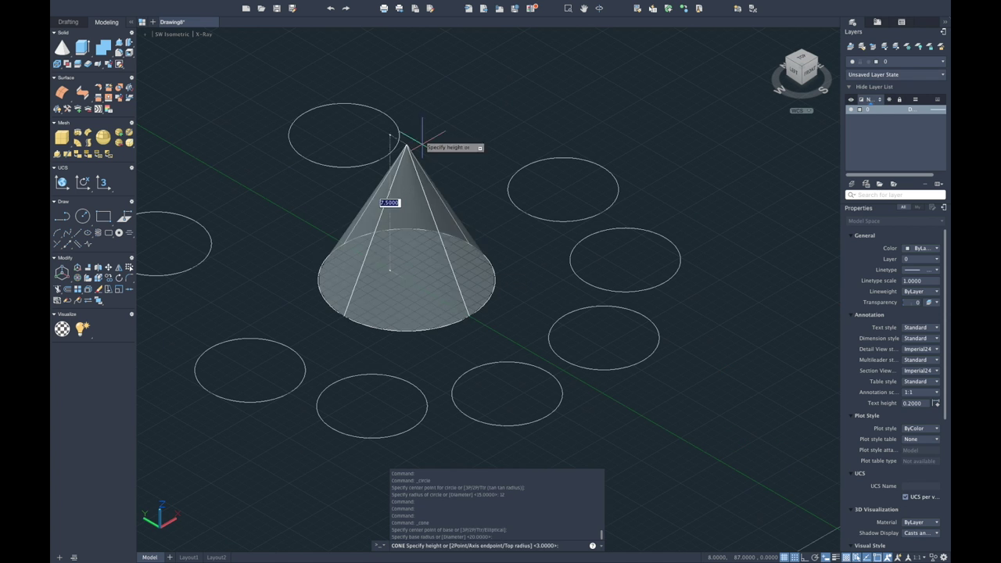
key(Return)
scroll(462, 201, down, 5)
scroll(463, 196, up, 1)
Select the cone, cancel an attempted move, and pan to the large circles.
key(Escape)
click(440, 244)
click(420, 223)
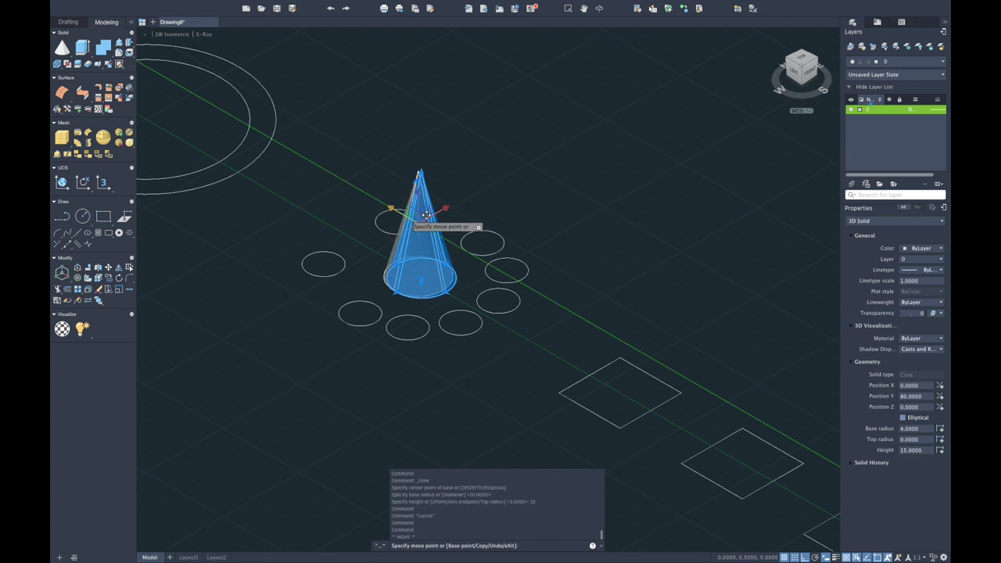
key(Escape)
scroll(407, 215, down, 3)
middle_drag(268, 169, 391, 196)
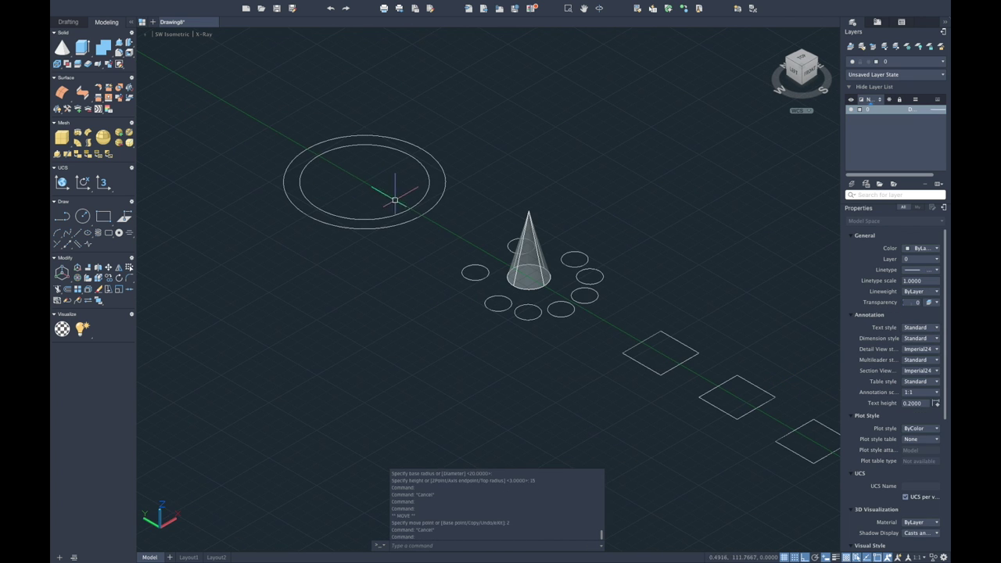
Extrude the outer 15-radius circle 2 units to form the hat brim.
click(364, 146)
click(364, 180)
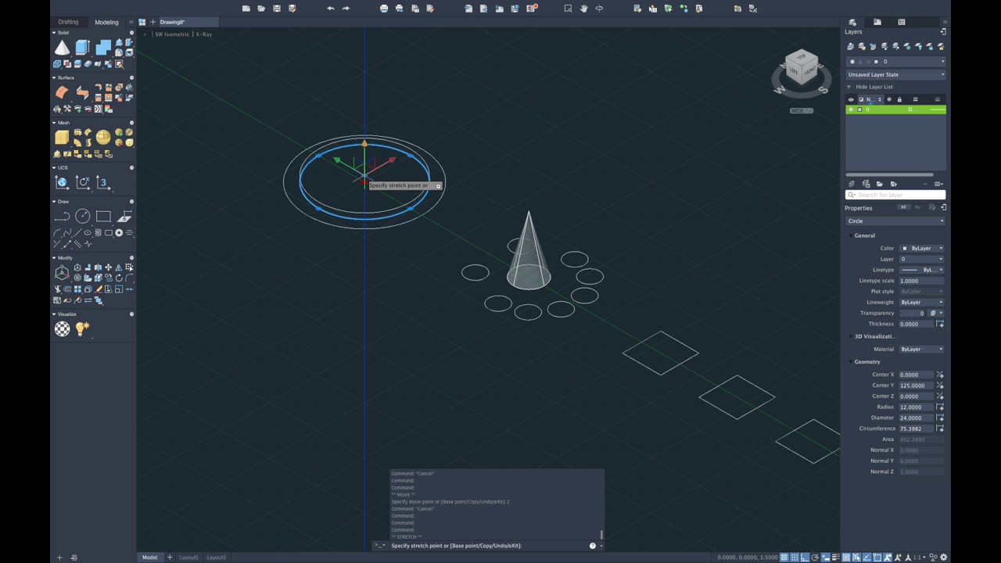
key(Escape)
key(Escape)
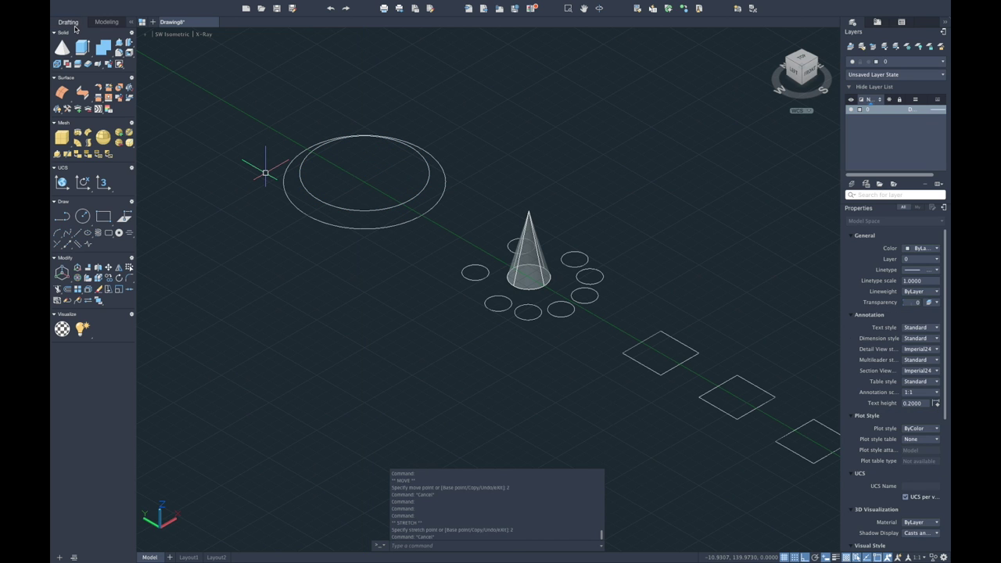
click(106, 22)
click(104, 48)
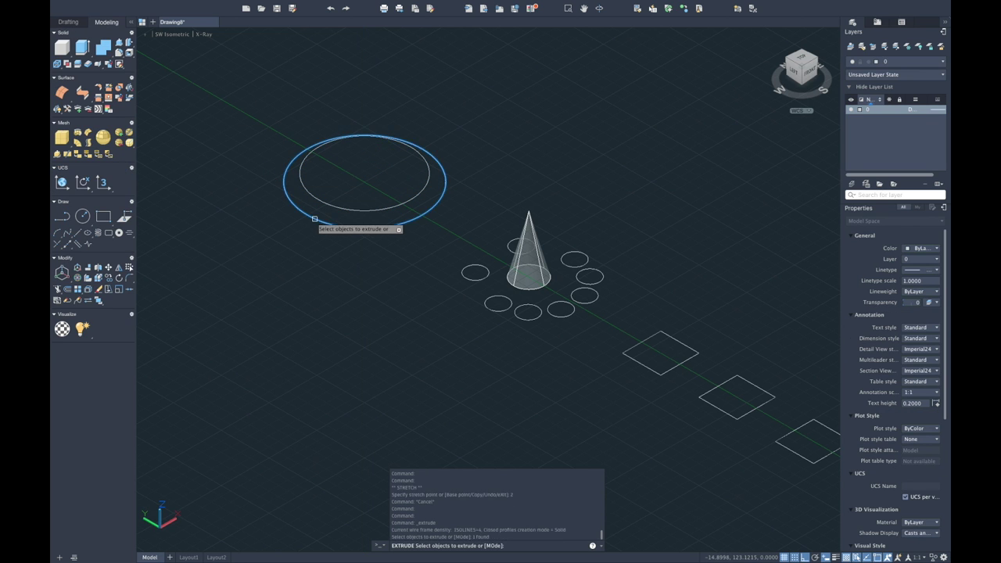
click(314, 219)
key(Return)
text(2)
key(Return)
key(Return)
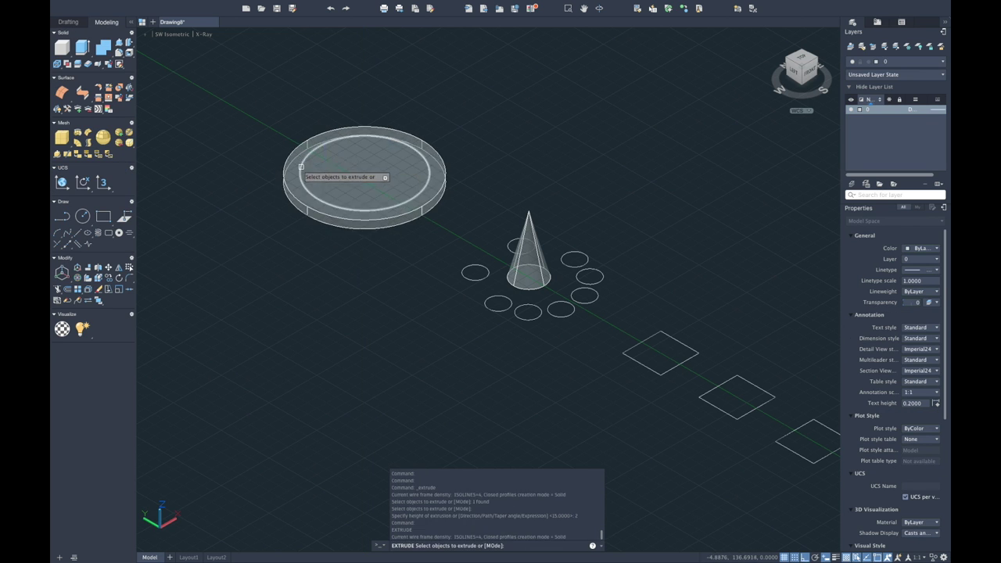
Extrude the inner circle into a 15-unit crown, then undo it.
click(307, 166)
key(Return)
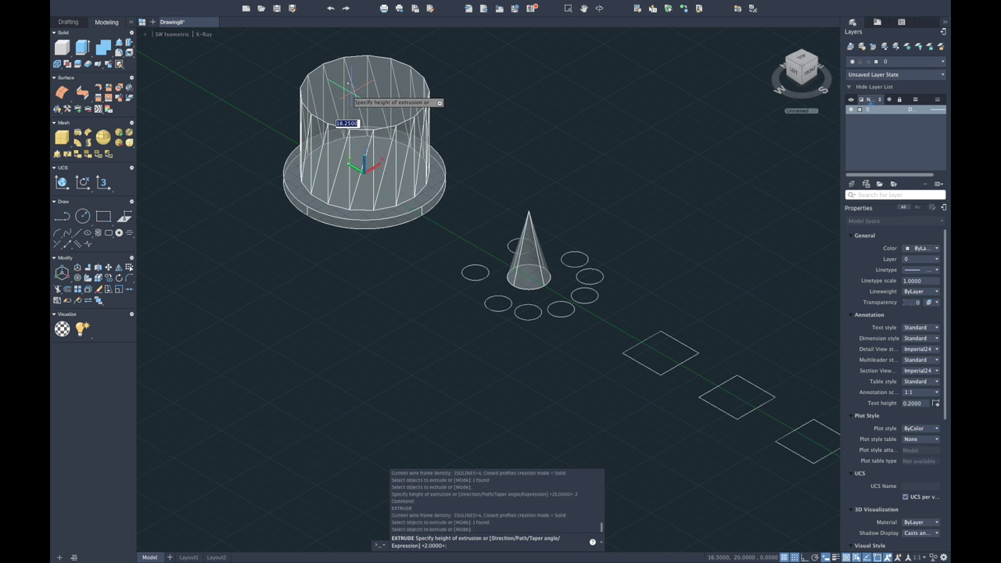
text(15)
key(Return)
click(421, 88)
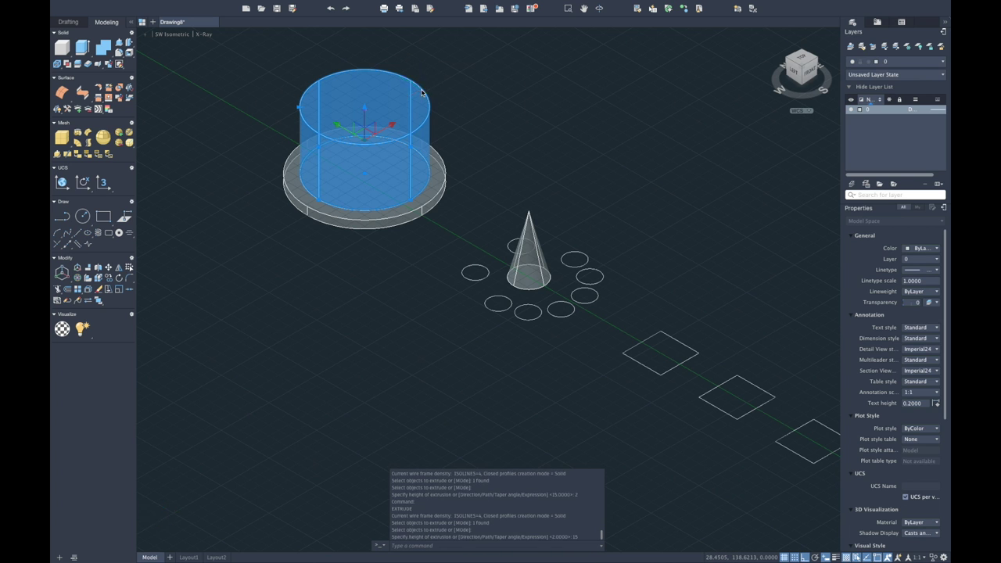
key(Escape)
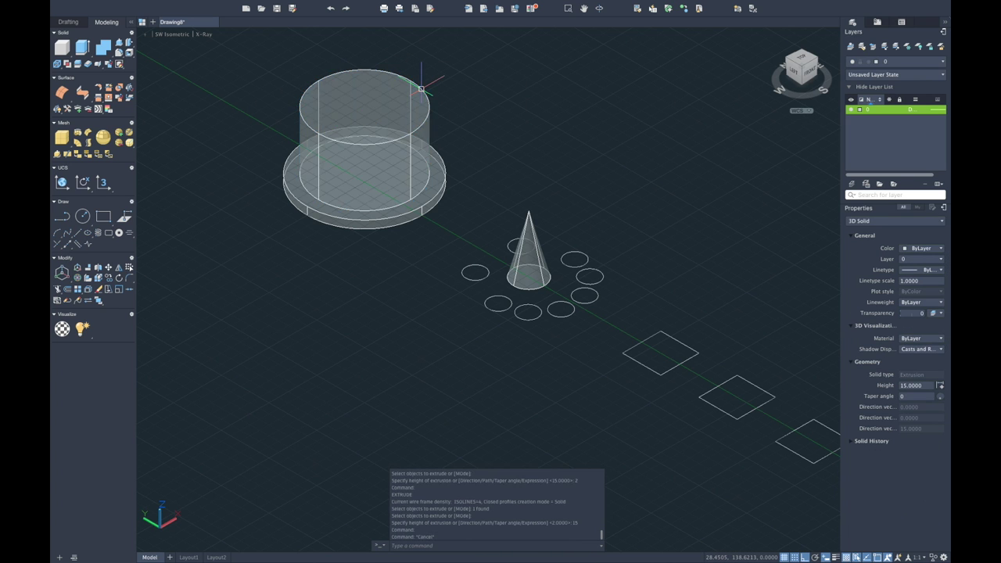
key(ctrl+z)
click(421, 161)
key(Escape)
Extrude the inner circle 18 units to form the hat crown.
click(288, 81)
click(428, 236)
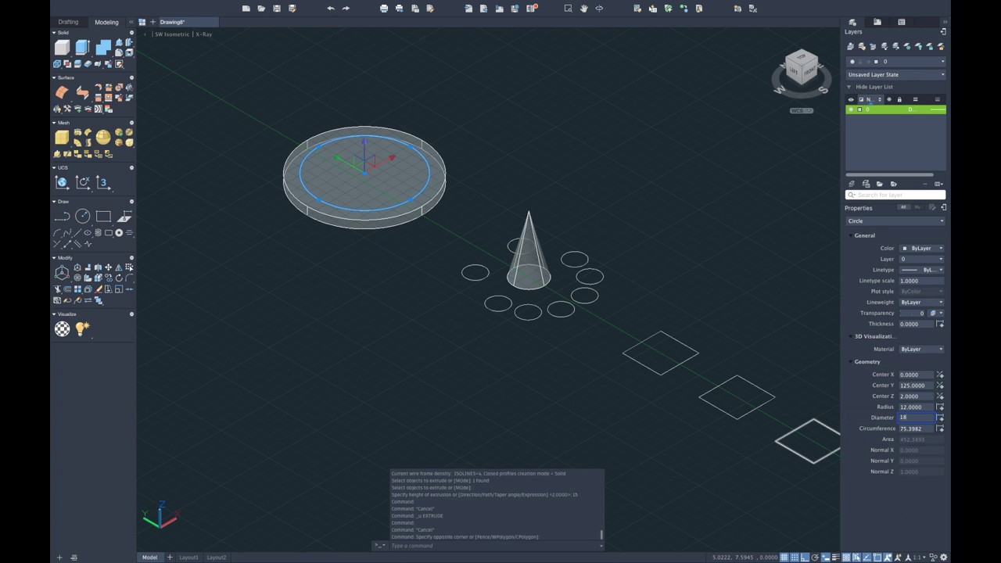
key(Return)
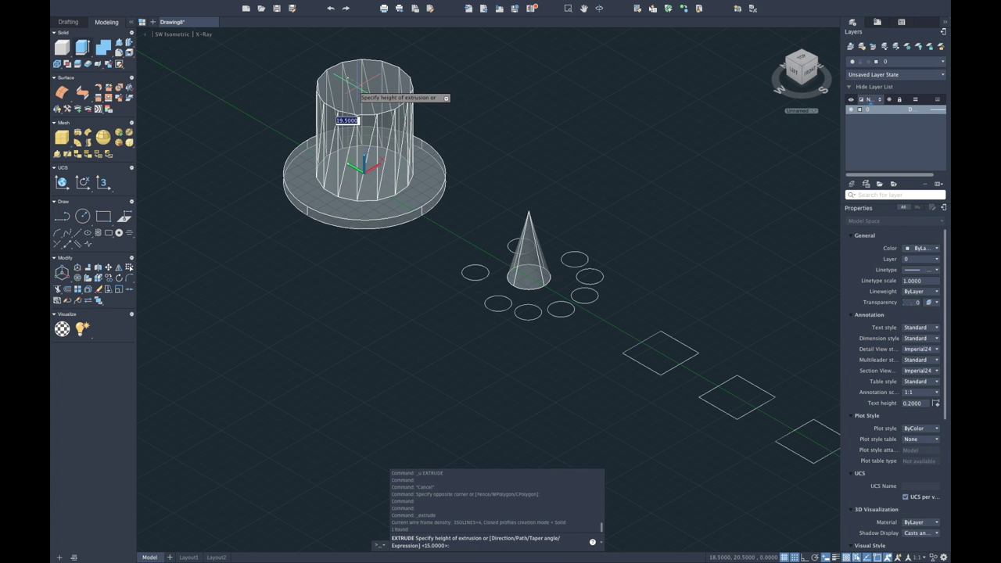
text(18)
key(Return)
scroll(692, 257, down, 5)
scroll(446, 252, down, 3)
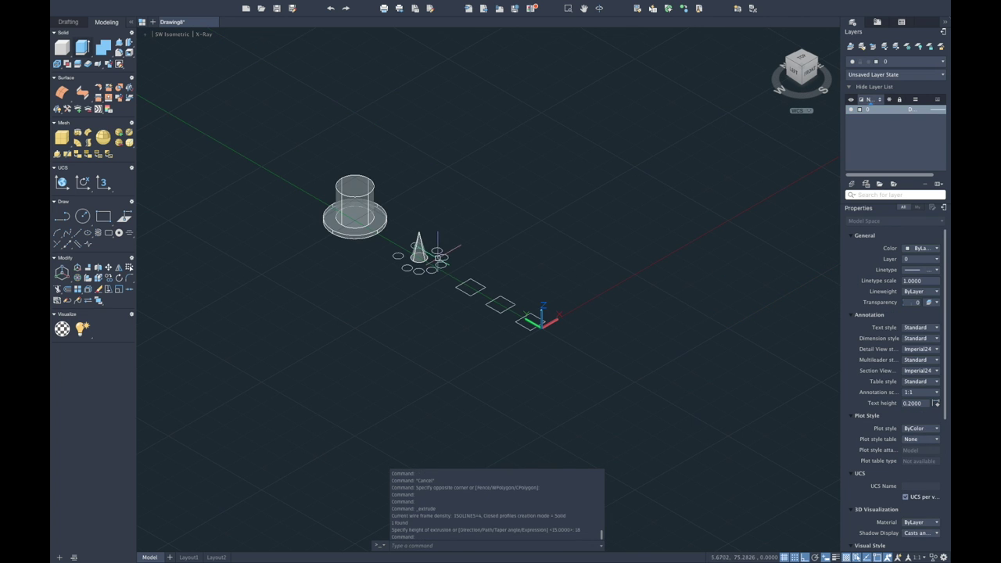
click(62, 47)
Create a solid sphere of radius 40 near the origin.
click(76, 95)
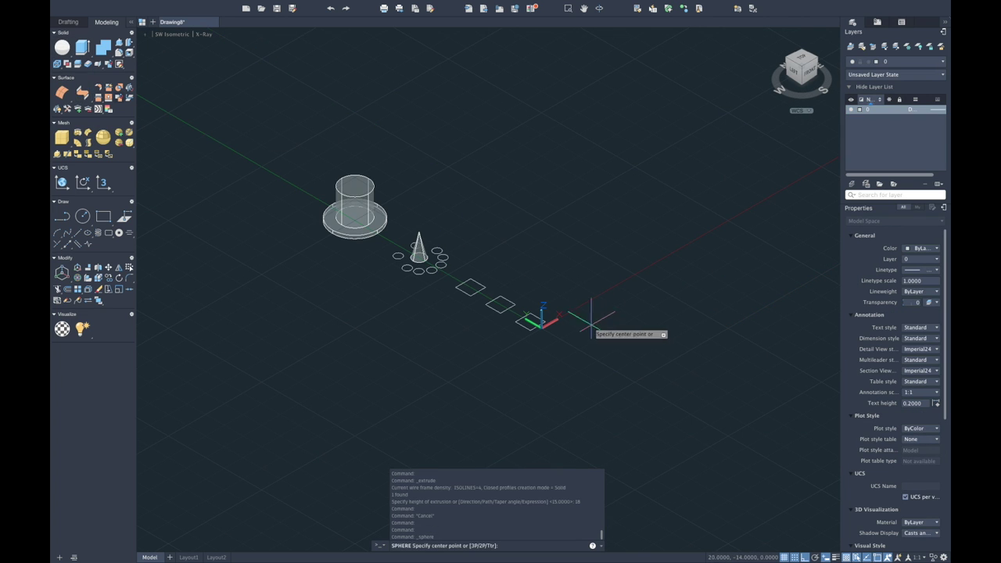
scroll(634, 379, up, 6)
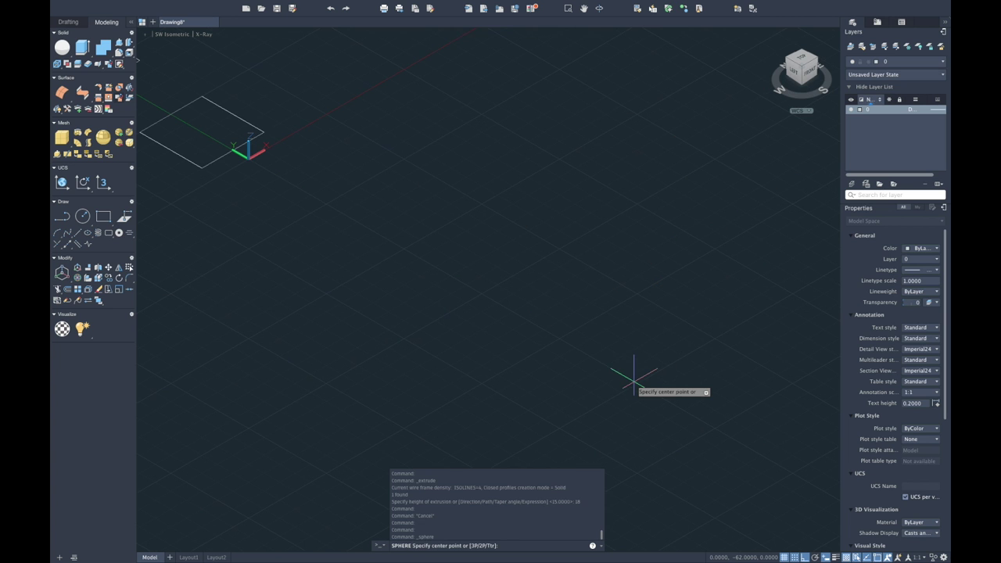
click(559, 338)
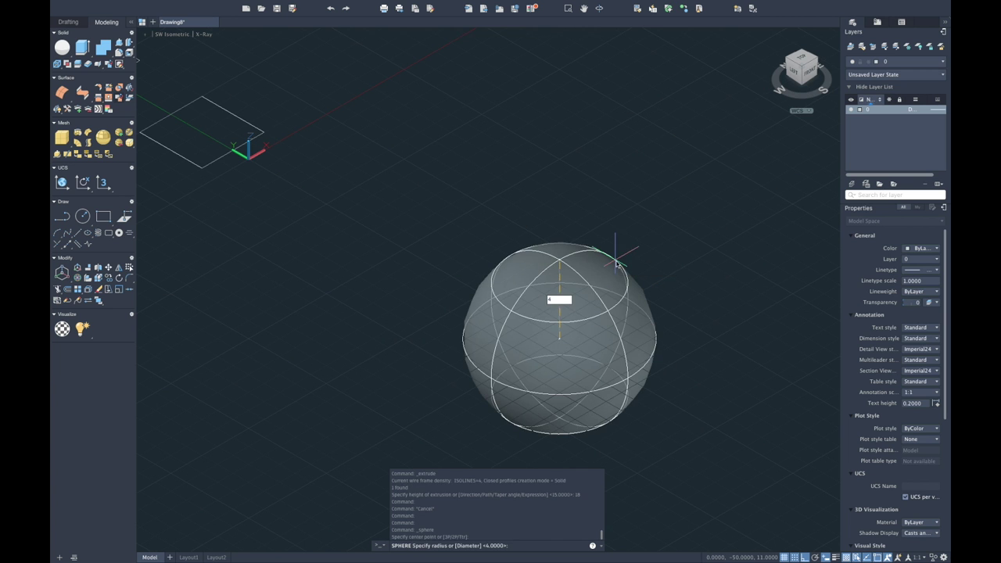
text(40)
key(Return)
scroll(621, 268, down, 4)
Add two more spheres at the same centre with radii 30 and 20.
click(60, 47)
key(Escape)
click(53, 47)
click(519, 323)
text(30)
key(Return)
click(62, 47)
click(518, 328)
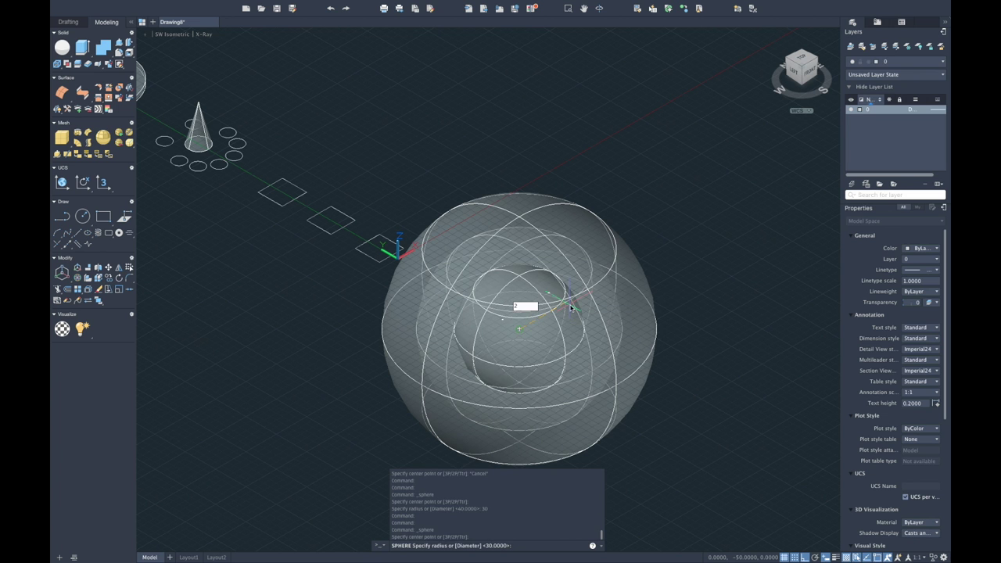
key(Return)
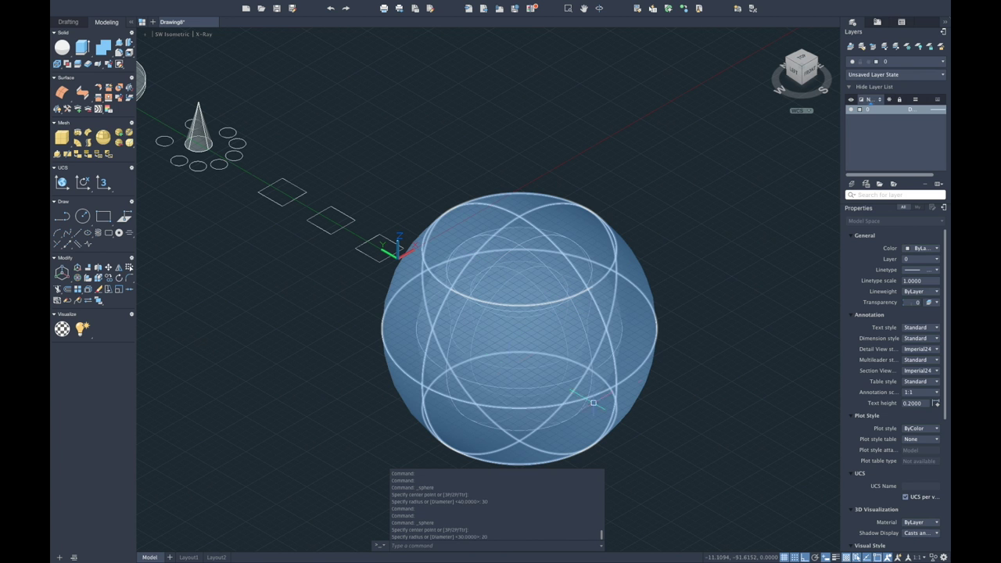
scroll(518, 330, down, 4)
scroll(516, 325, up, 5)
scroll(511, 176, up, 2)
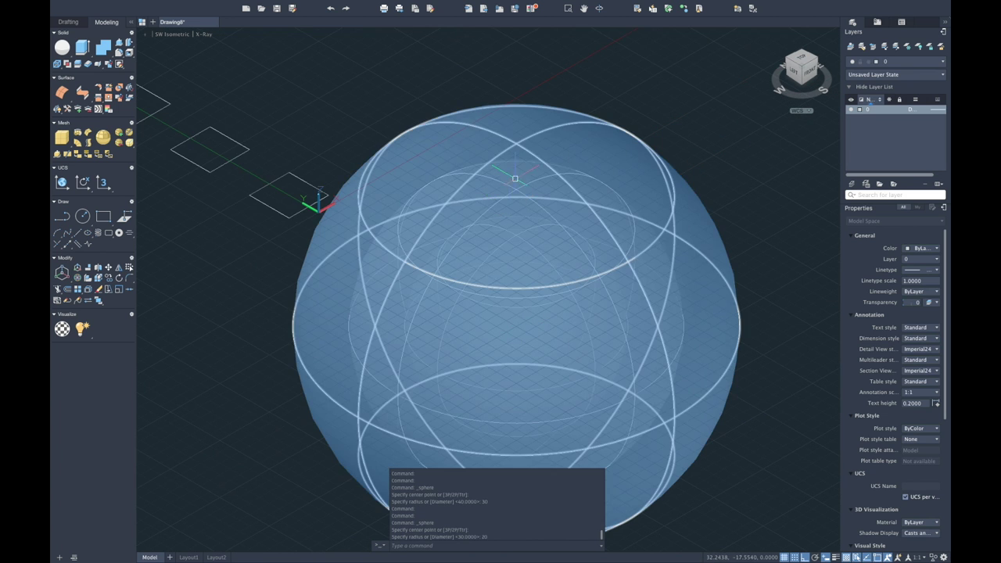
scroll(594, 278, down, 4)
key(Escape)
click(693, 134)
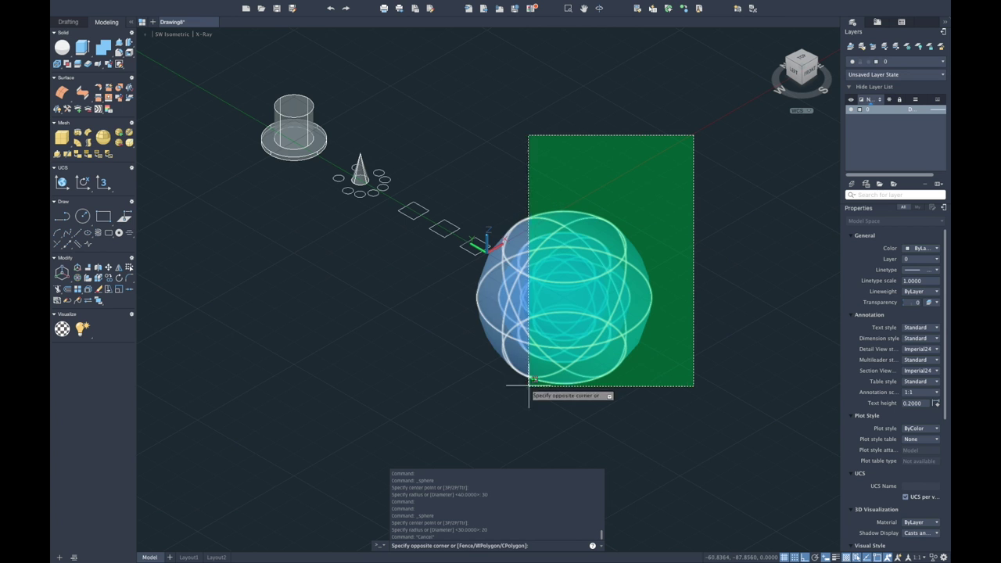
Raise the 30 and 20 radius spheres 70 units along Z.
click(396, 438)
key(Escape)
click(646, 167)
click(513, 410)
key(Escape)
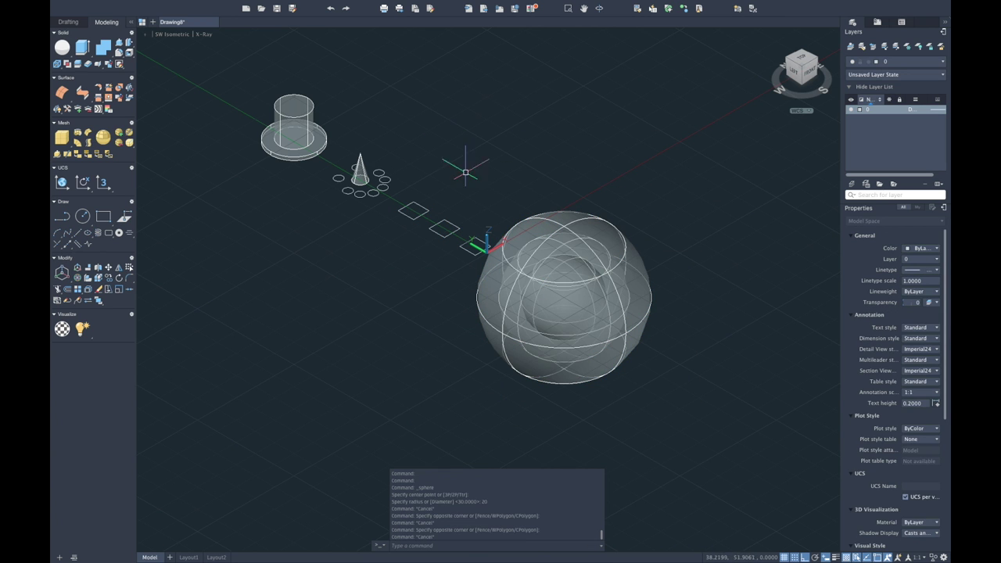
click(476, 206)
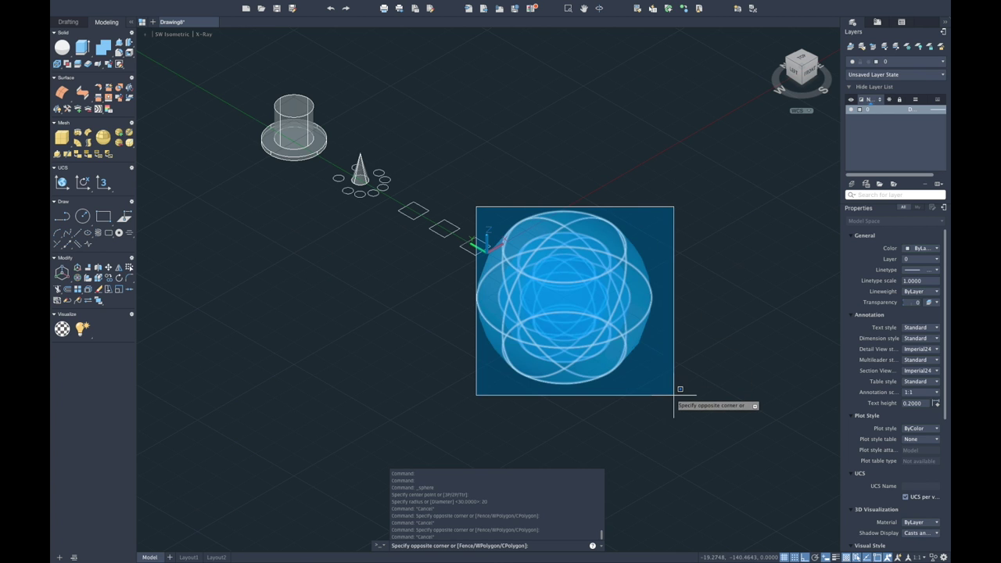
click(641, 356)
click(564, 270)
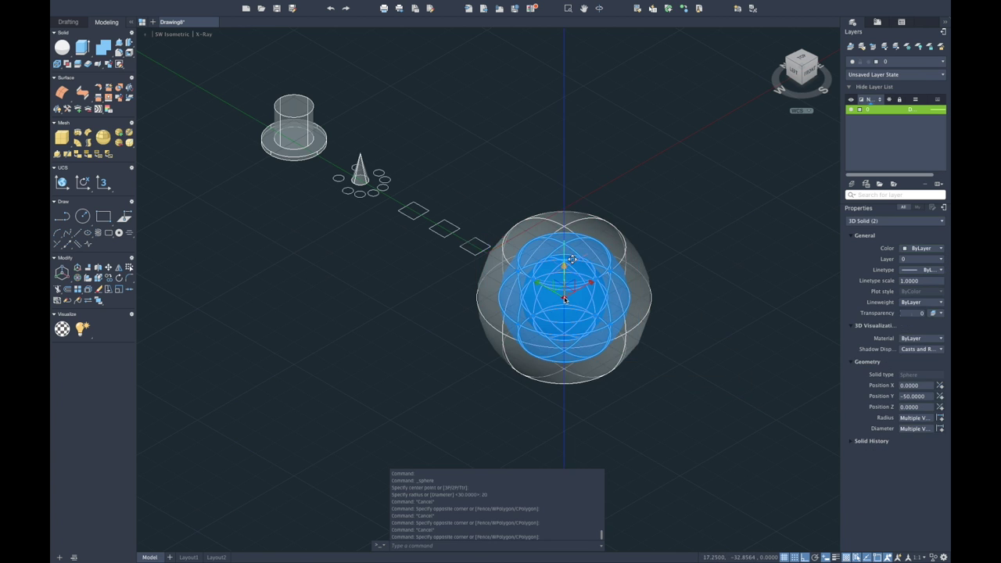
text(0)
key(Return)
key(Escape)
Lift the small head sphere another 50 units up.
click(509, 77)
click(625, 226)
click(564, 153)
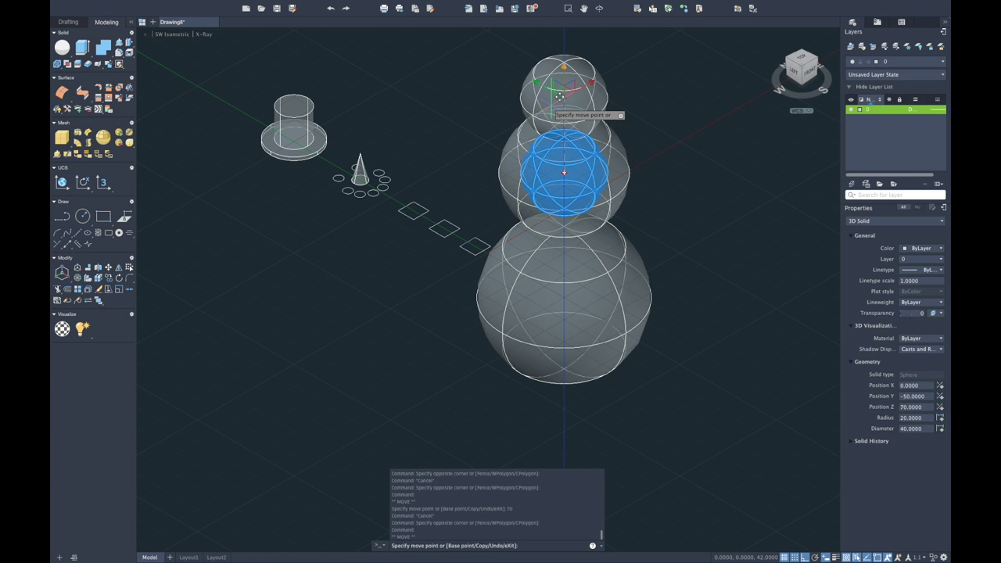
text(50)
key(Return)
key(Escape)
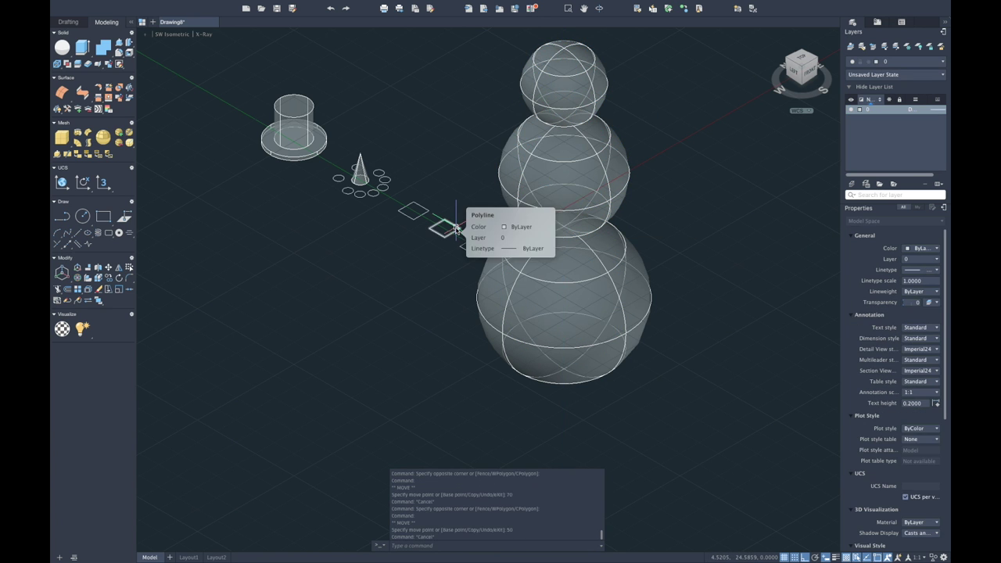
Extrude the three squares into slabs 2 units thick.
click(460, 228)
click(433, 209)
key(Escape)
click(473, 246)
click(409, 212)
click(83, 51)
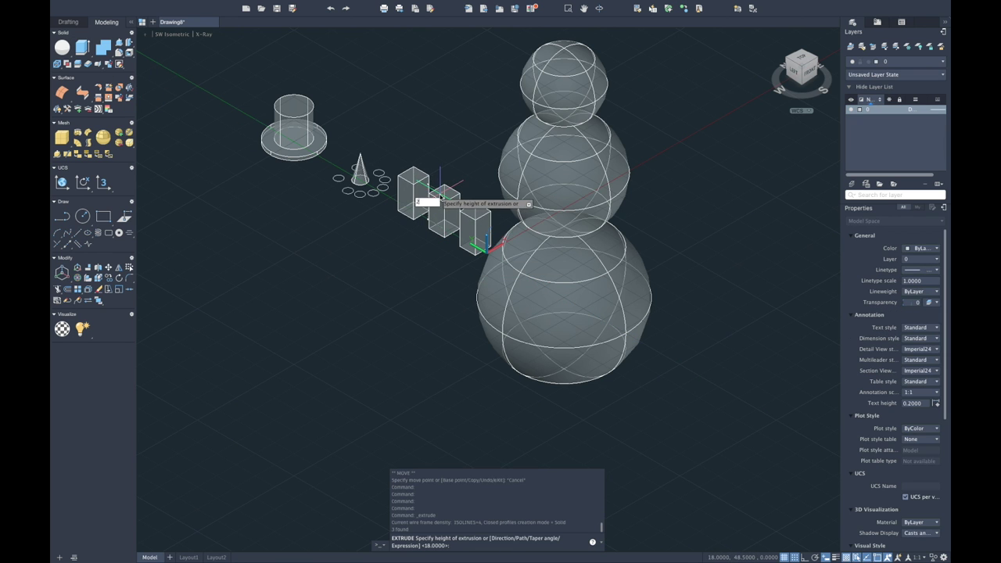
text(2)
key(Return)
Extrude the two small eye circles near the cone into short cylinders.
click(339, 177)
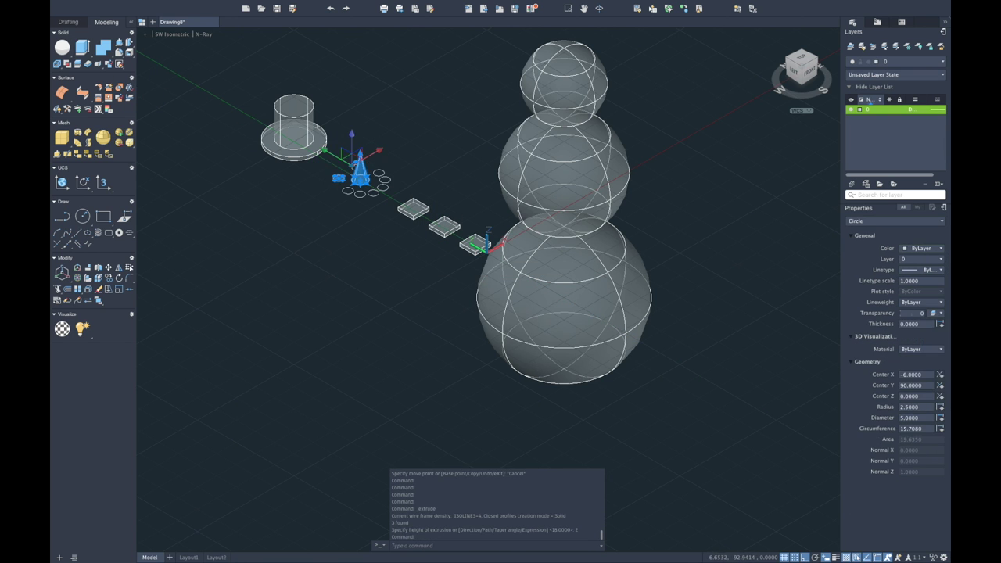
click(354, 168)
scroll(349, 170, up, 5)
key(Escape)
click(354, 175)
click(313, 212)
click(83, 49)
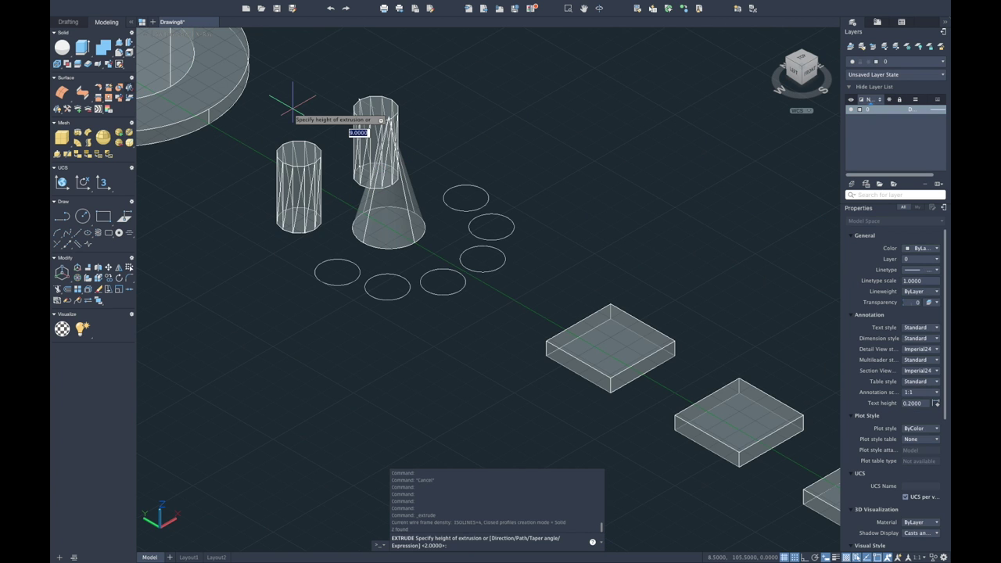
key(Return)
Extrude the smile ring's source circle by 3 and save the array edit.
double_click(331, 284)
click(334, 283)
key(Return)
click(324, 269)
key(Return)
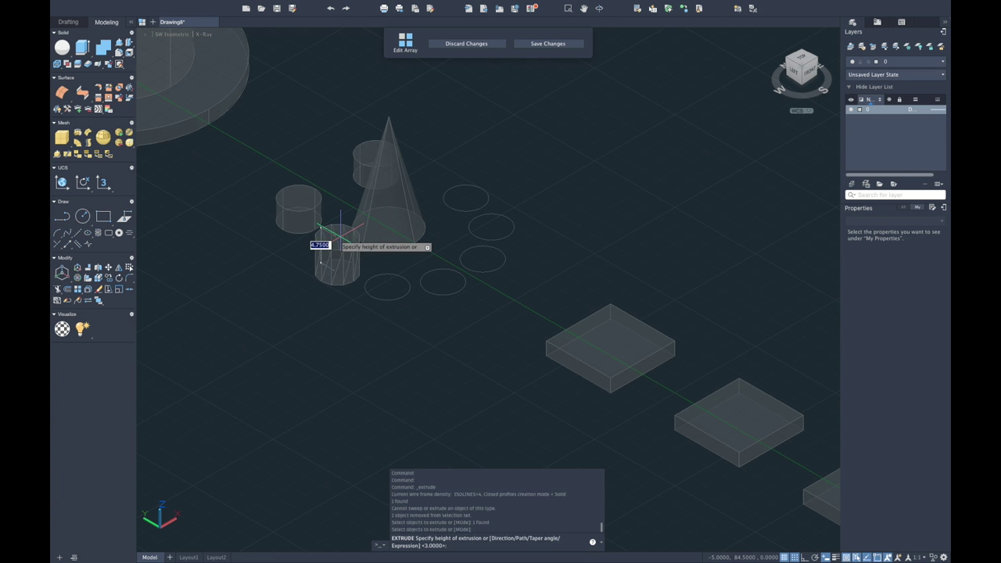
key(Return)
click(557, 45)
scroll(576, 232, down, 2)
scroll(503, 237, down, 2)
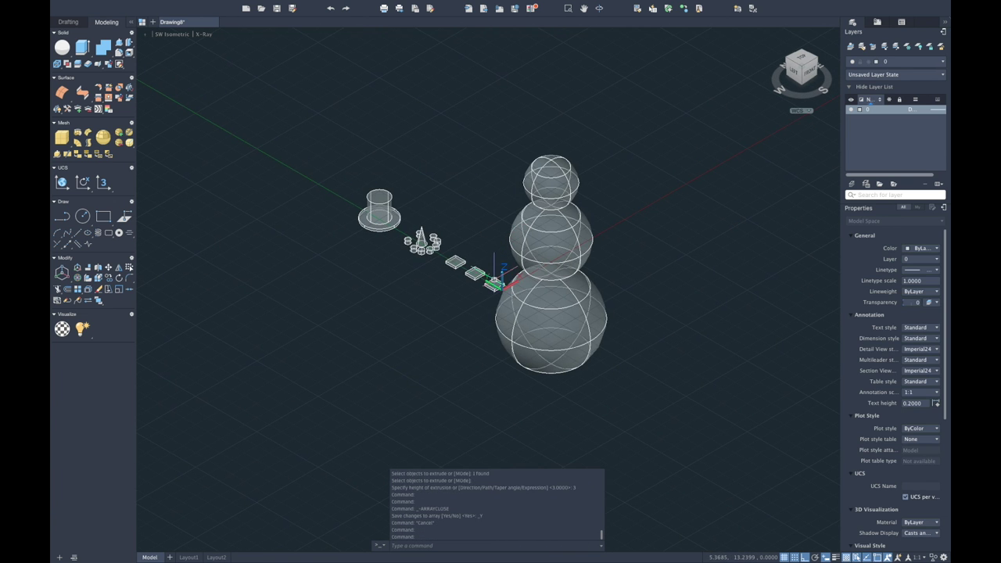
Group the three button slabs together.
click(495, 281)
click(475, 273)
click(453, 261)
right_click(447, 255)
scroll(461, 266, up, 3)
scroll(487, 286, up, 3)
right_click(486, 286)
right_click(426, 238)
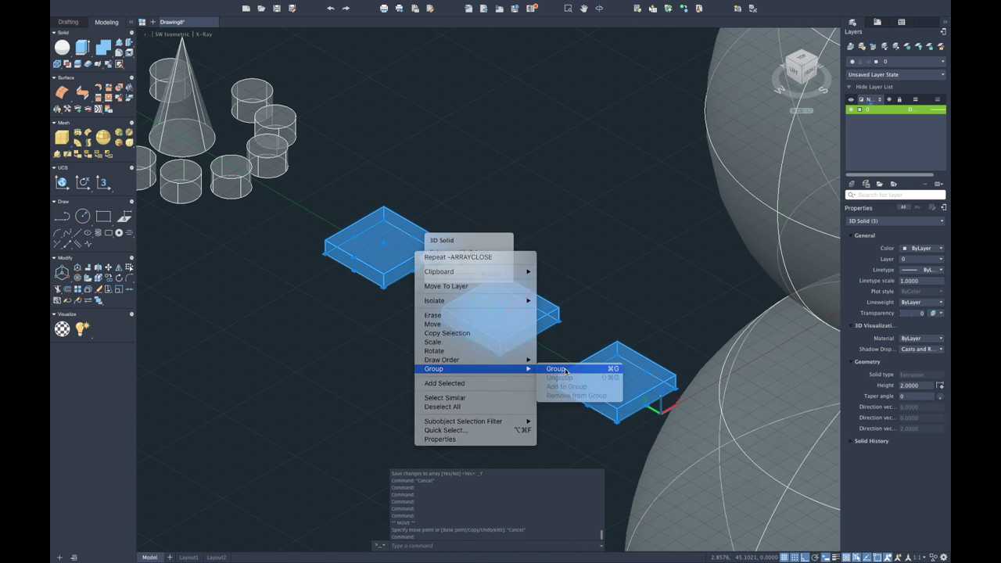
click(565, 370)
scroll(567, 328, down, 5)
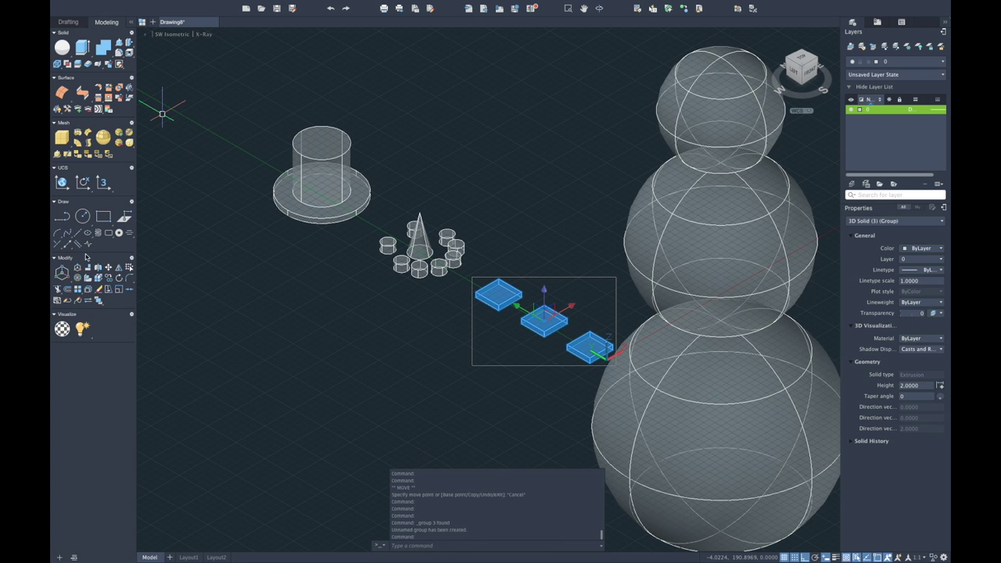
Rotate the grouped buttons 90° so they stand upright.
click(78, 280)
click(560, 295)
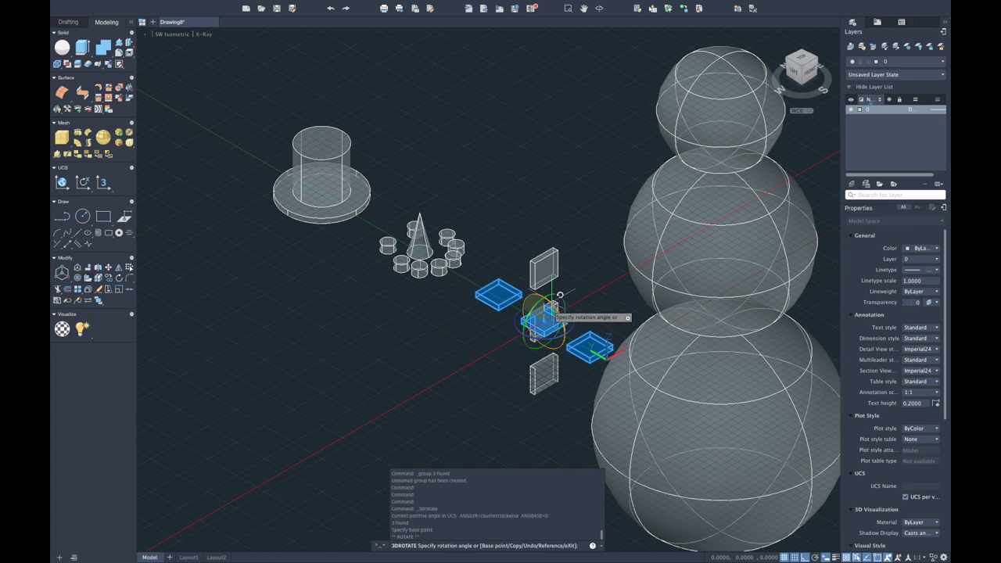
key(Escape)
Move the button group into the snowman's middle sphere.
click(61, 272)
click(547, 317)
key(Return)
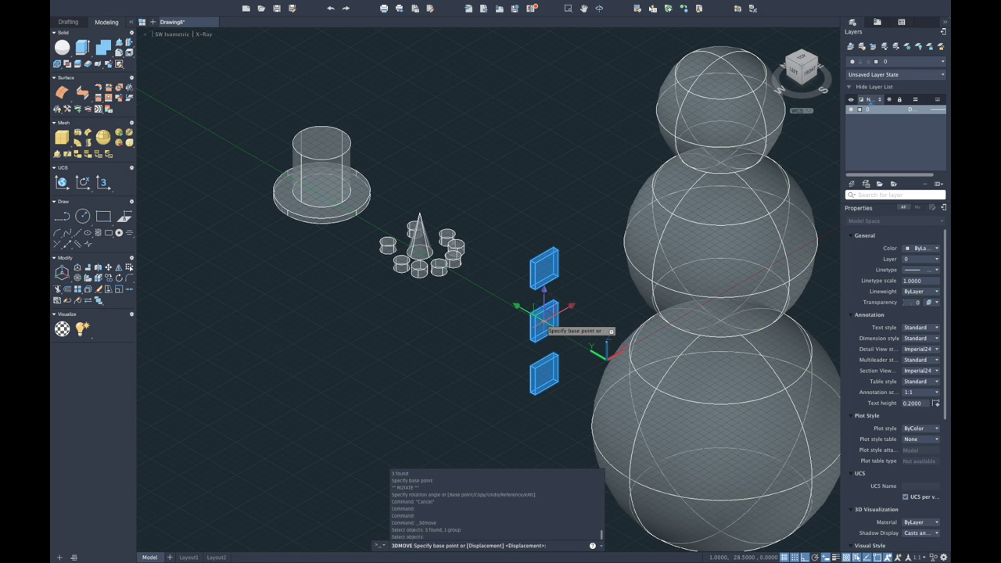
click(544, 320)
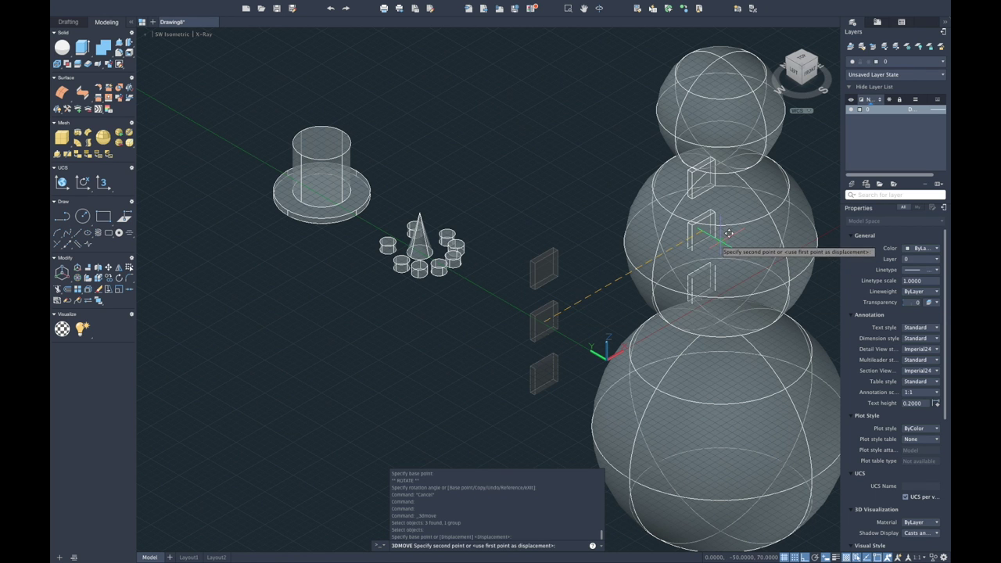
click(728, 233)
click(720, 226)
click(810, 71)
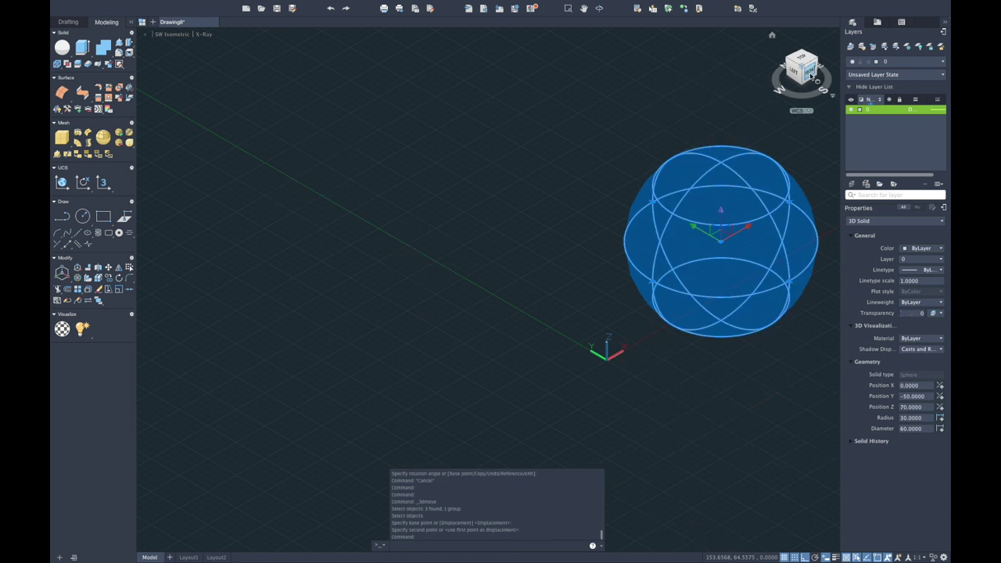
Centre the grouped buttons on the middle snowball in front view.
scroll(495, 287, up, 3)
scroll(500, 198, down, 4)
key(Escape)
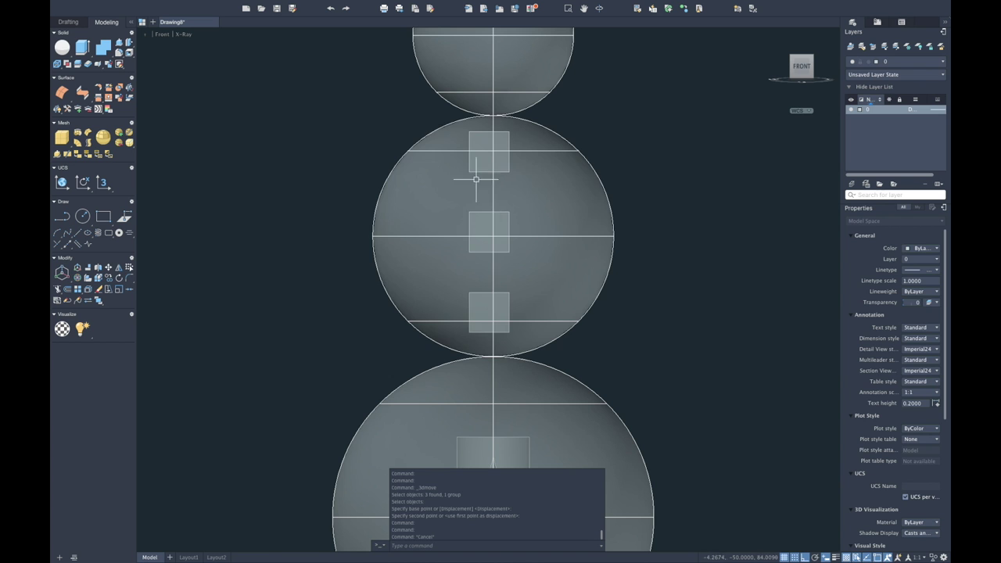
click(538, 344)
scroll(477, 211, up, 5)
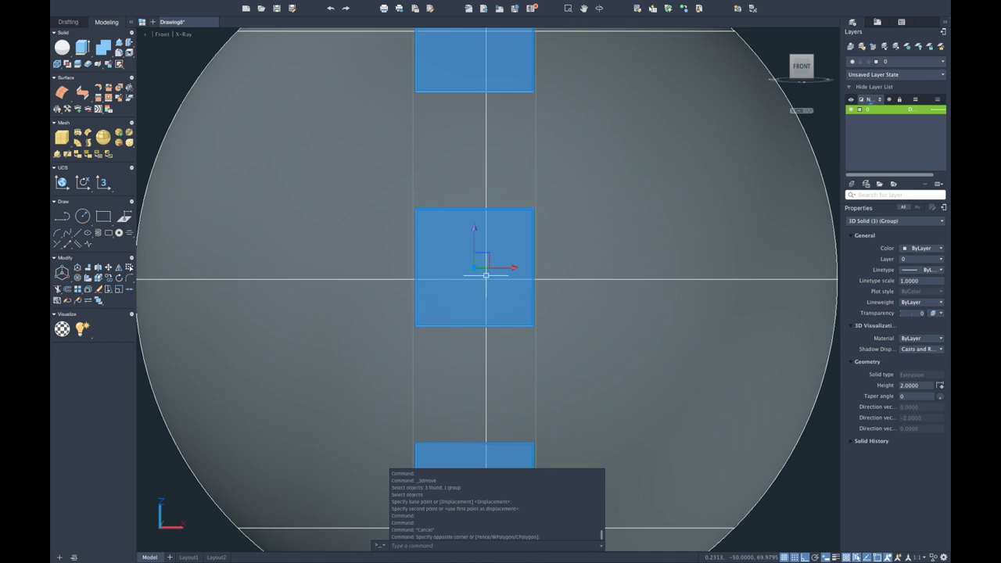
click(507, 268)
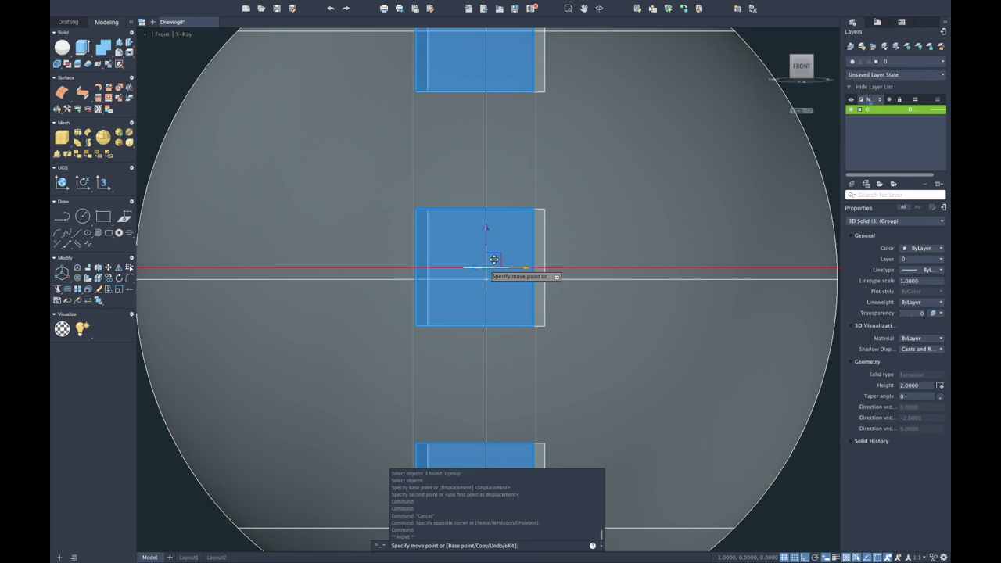
key(Escape)
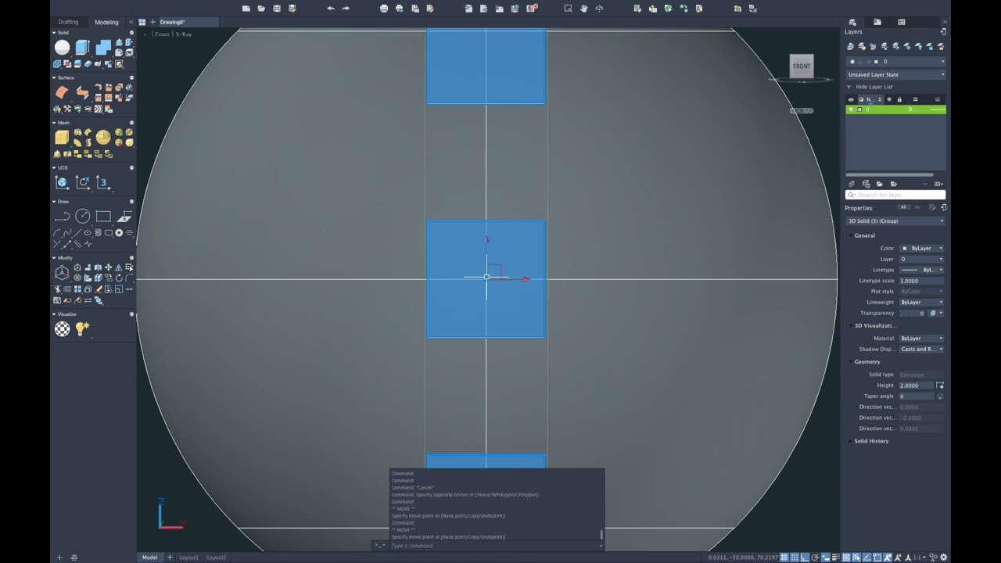
scroll(480, 280, down, 5)
key(Escape)
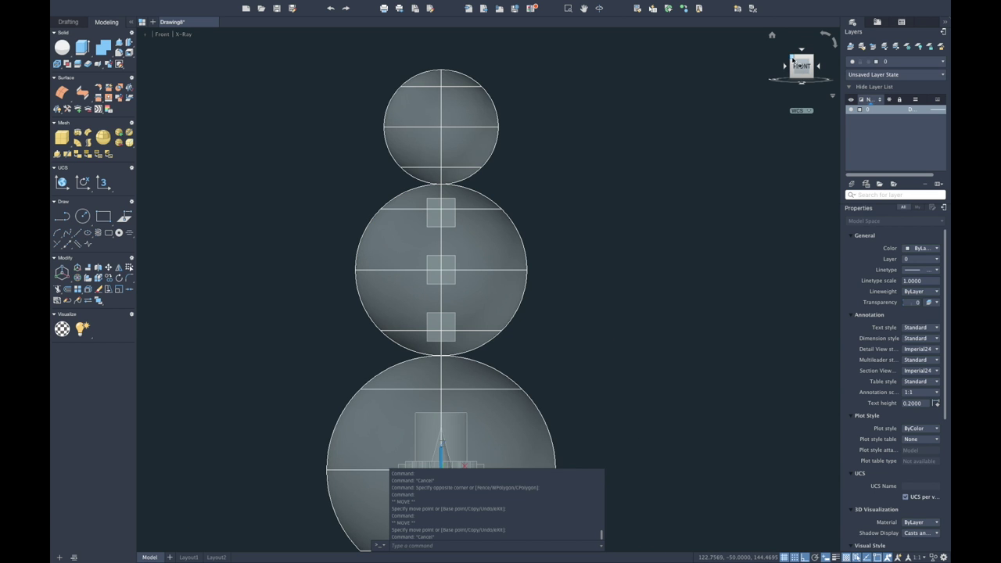
click(793, 59)
Push the three buttons 30 units outward to the snowball's surface.
click(540, 263)
click(617, 360)
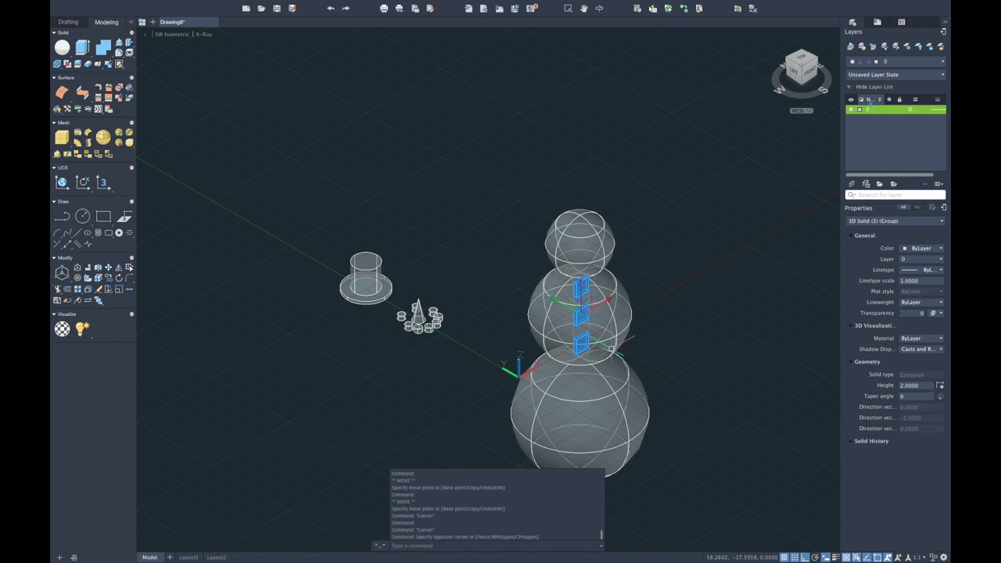
click(581, 305)
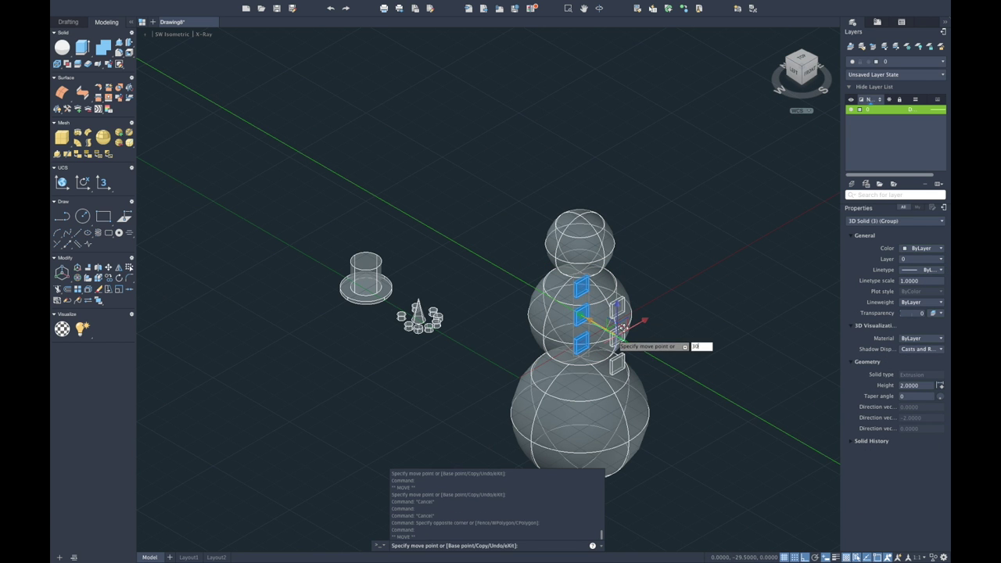
key(Return)
click(791, 70)
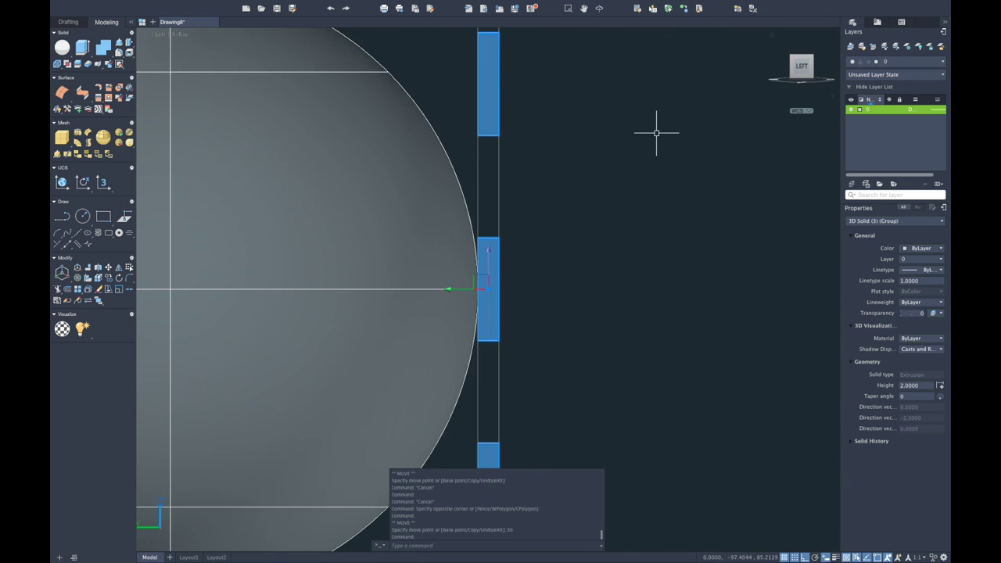
scroll(660, 133, down, 2)
Ungroup the buttons and move the top and bottom ones 5 units inward.
right_click(551, 250)
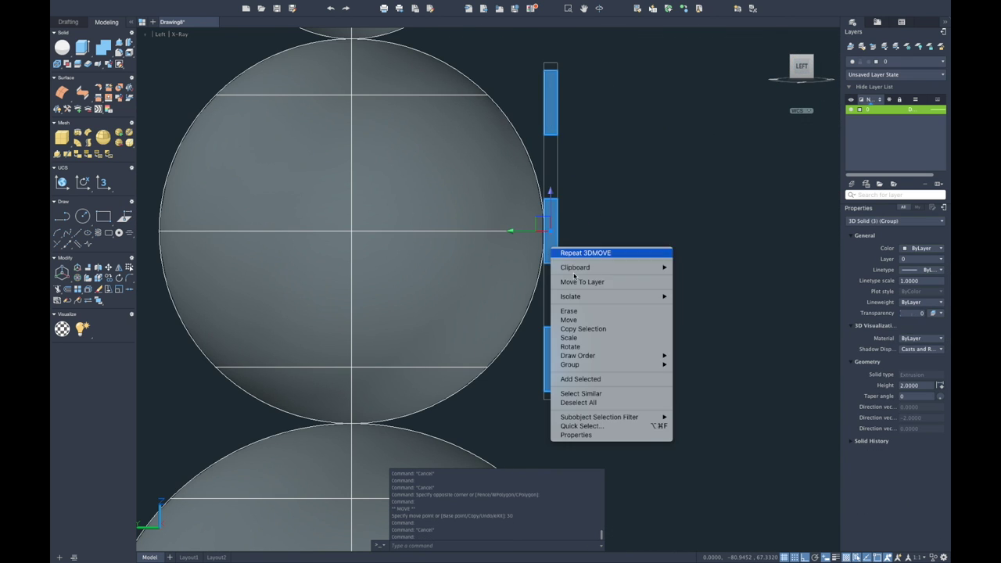
click(704, 374)
click(550, 360)
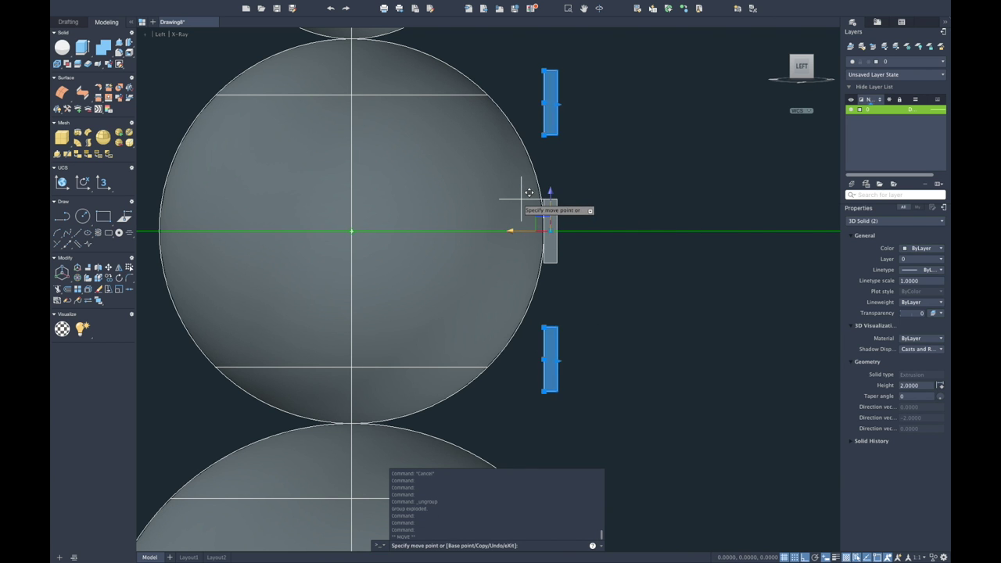
text(5)
key(Return)
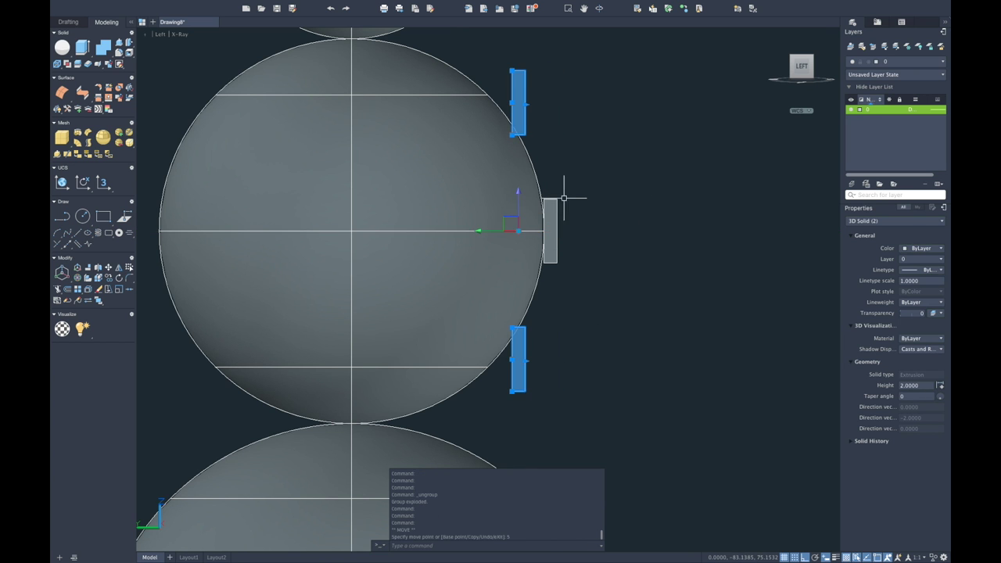
scroll(610, 197, down, 2)
key(Escape)
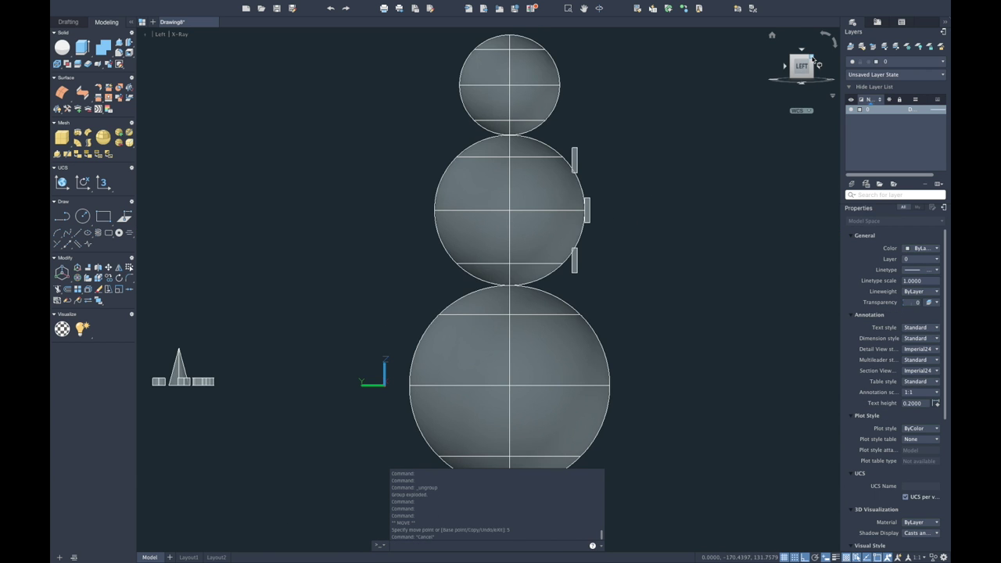
Rotate the cone nose and face cylinders to face outward.
click(813, 60)
click(455, 300)
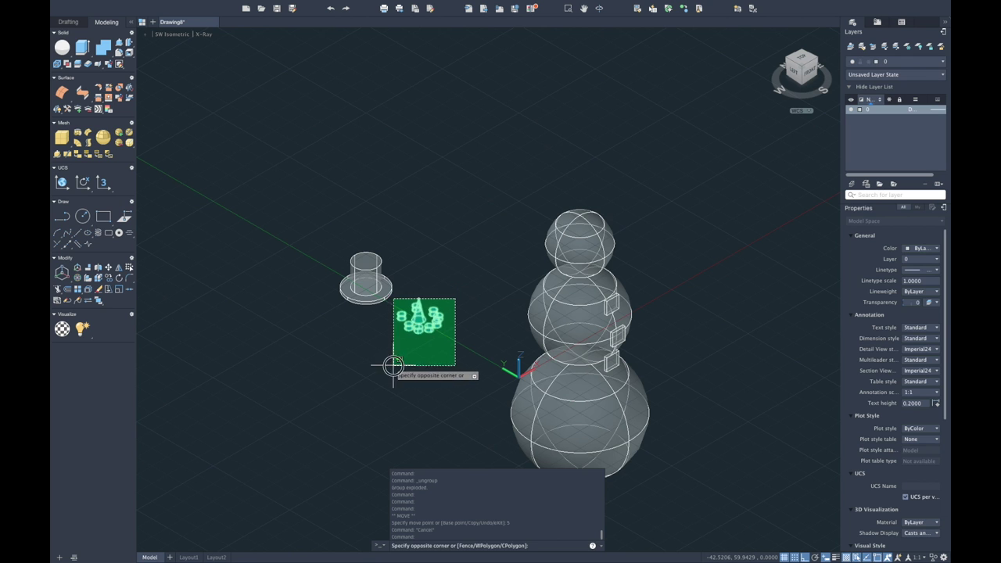
click(392, 365)
click(78, 279)
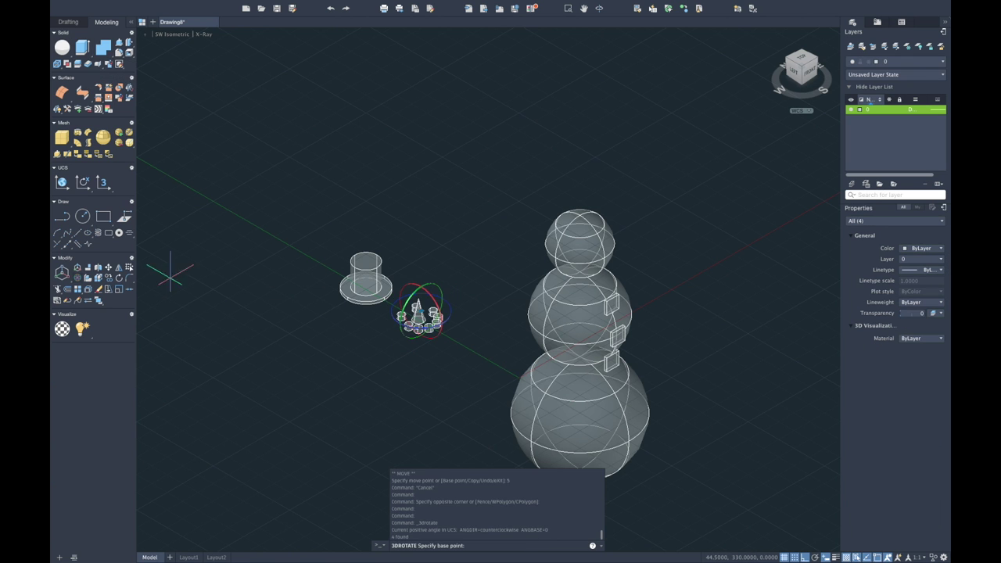
click(414, 309)
click(465, 152)
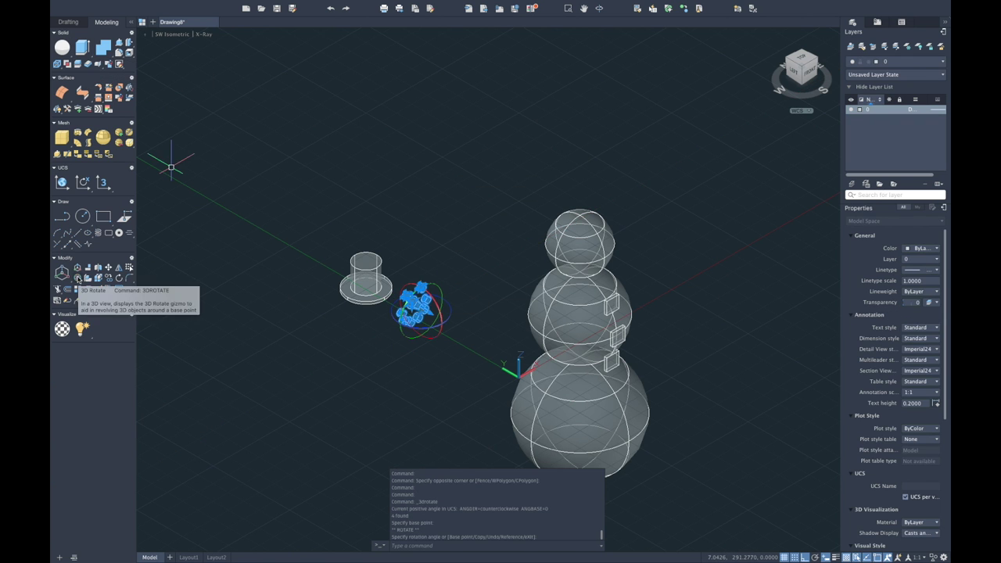
click(79, 267)
scroll(402, 297, up, 4)
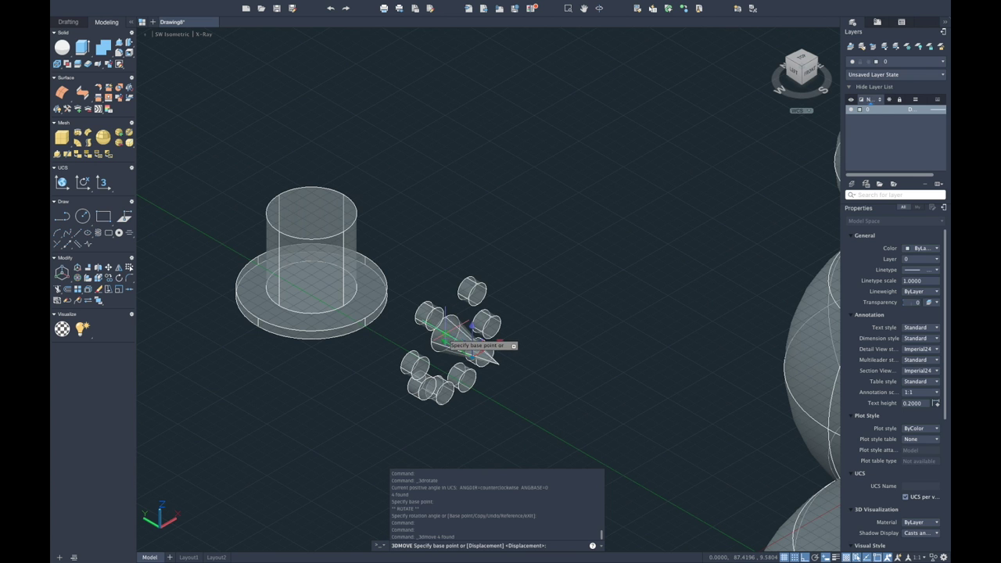
Move the cone nose and face cylinders into the head sphere.
click(469, 343)
scroll(603, 282, down, 3)
scroll(594, 290, down, 2)
scroll(670, 269, up, 5)
scroll(712, 243, up, 3)
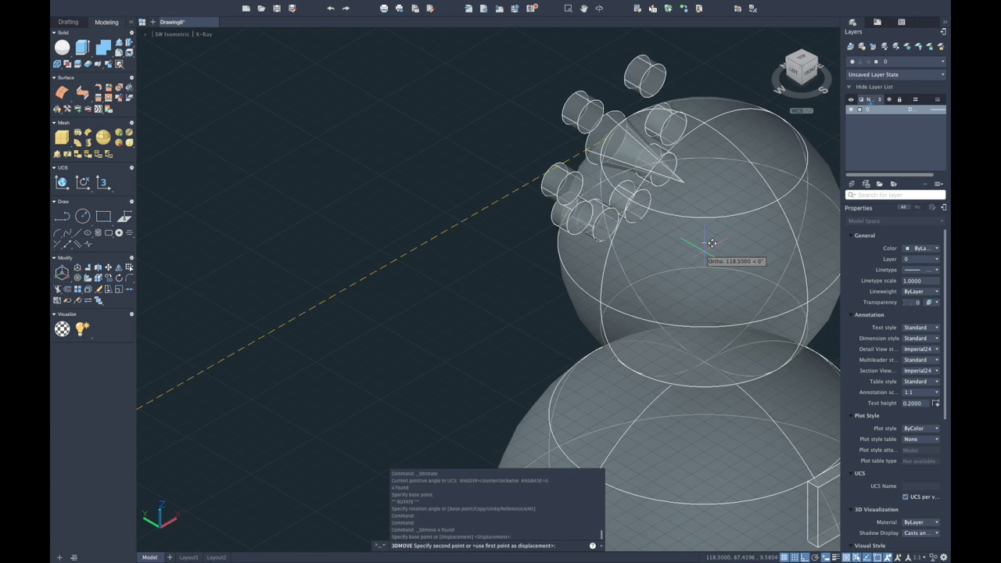
click(712, 245)
key(Escape)
scroll(368, 224, down, 2)
scroll(469, 195, down, 2)
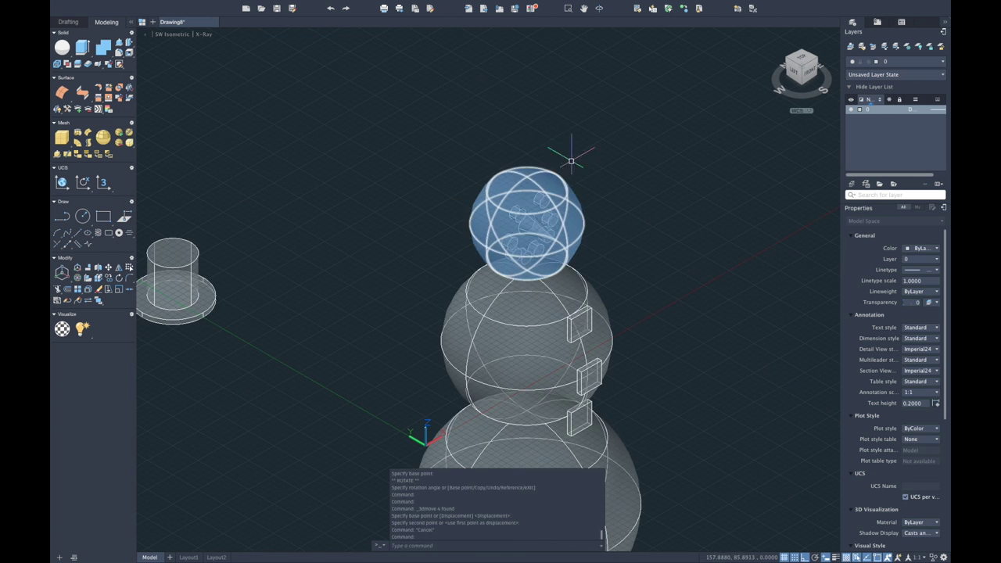
Push the face pieces 20 units out the front of the head.
click(462, 149)
click(566, 277)
scroll(520, 234, up, 5)
click(520, 237)
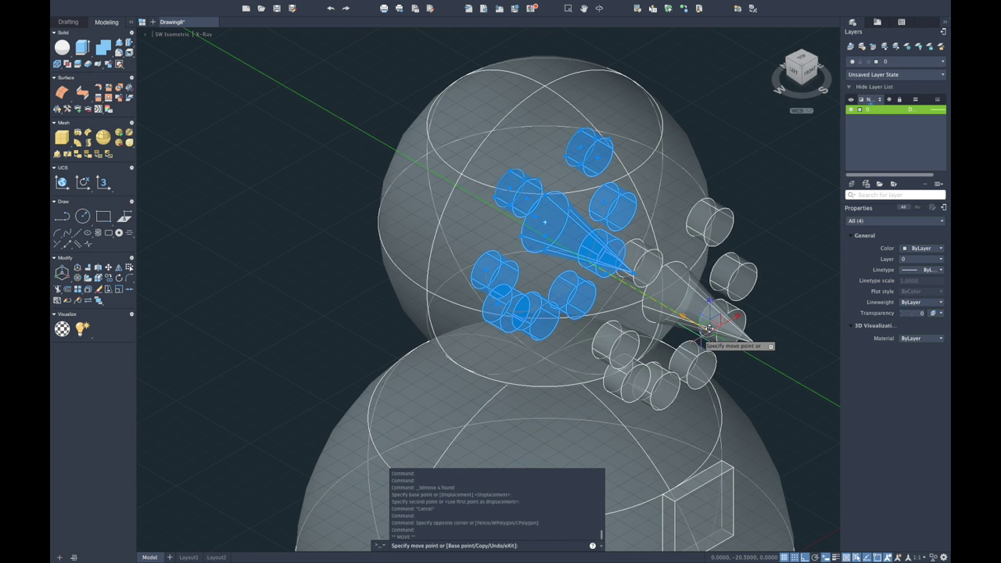
click(703, 330)
key(Escape)
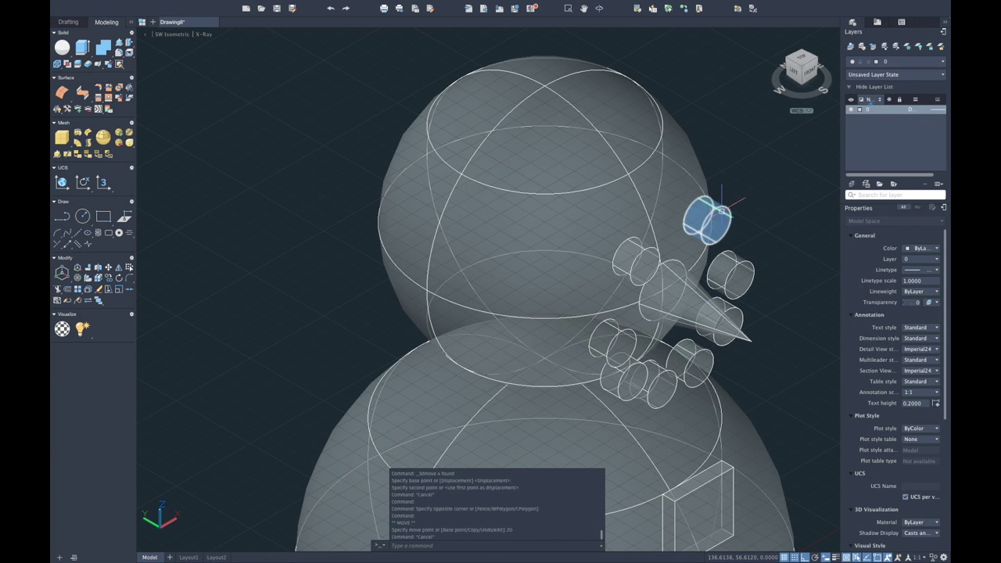
click(721, 212)
click(791, 70)
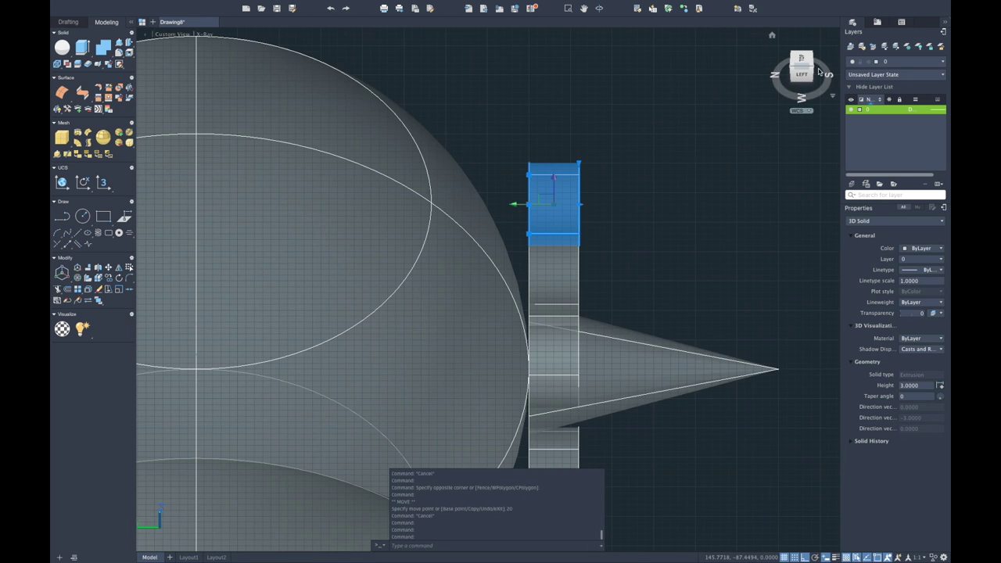
Try shifting the eye cylinders and the smile array 5 units, then undo both moves.
scroll(649, 235, down, 3)
click(608, 291)
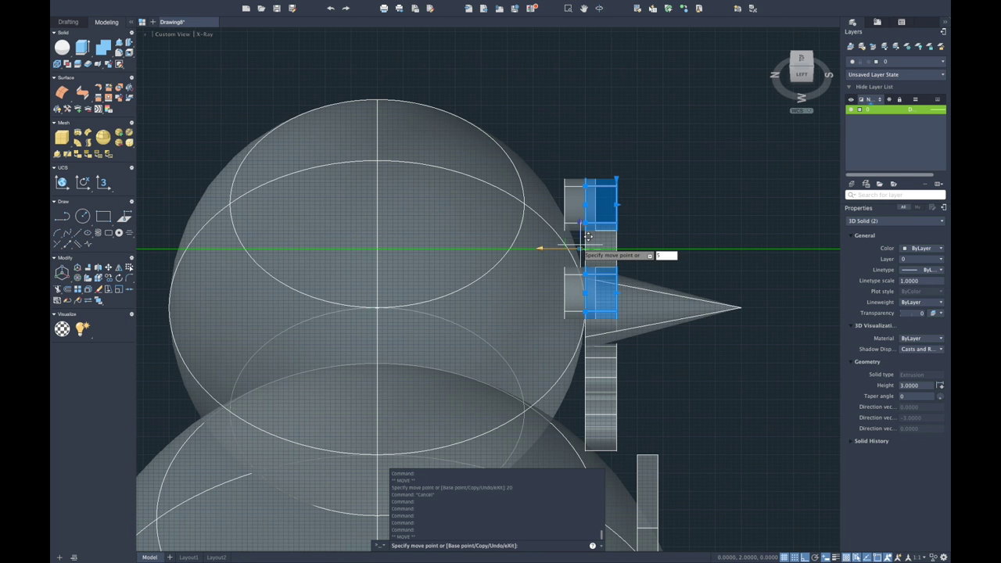
key(Return)
key(Escape)
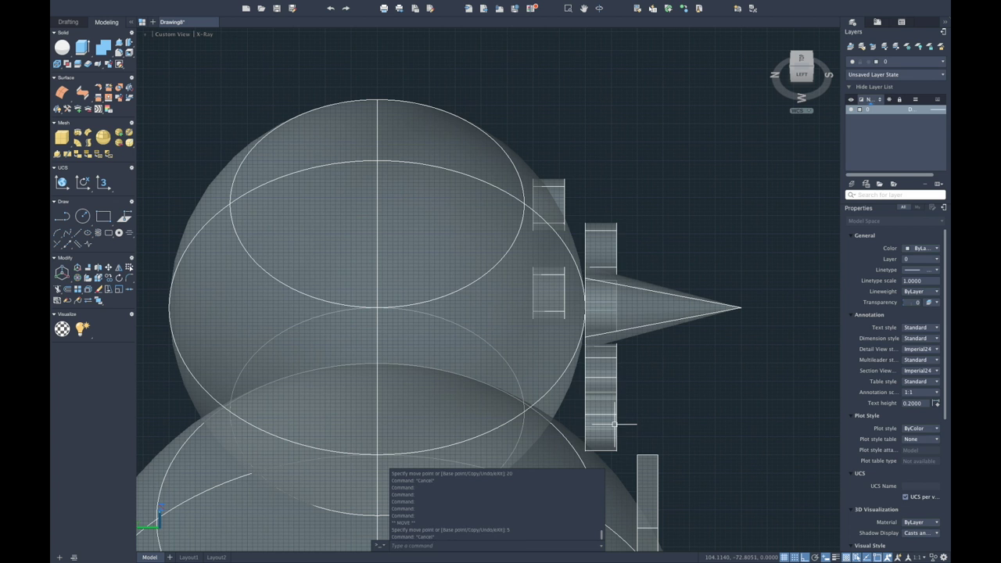
click(616, 422)
click(586, 358)
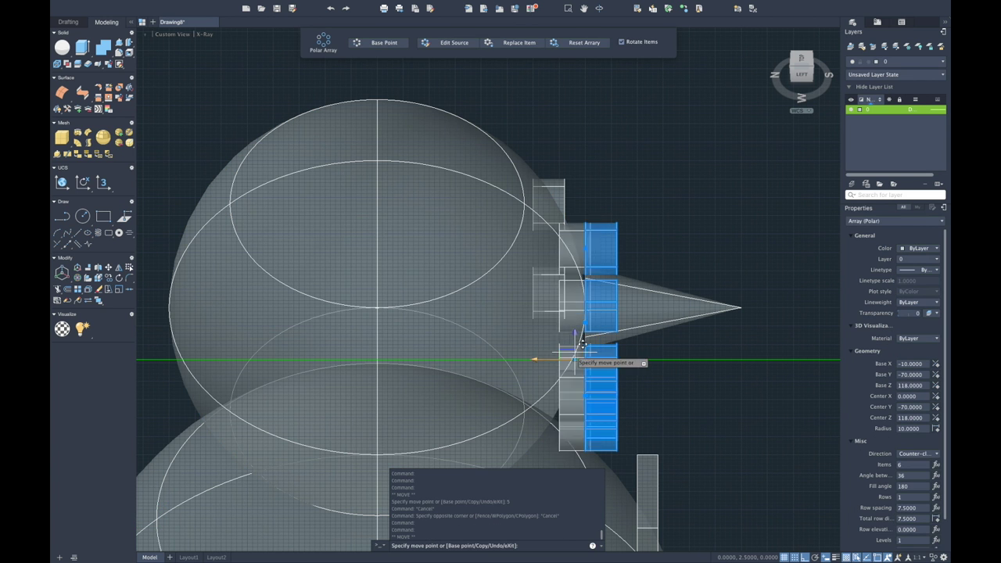
text(5)
key(Return)
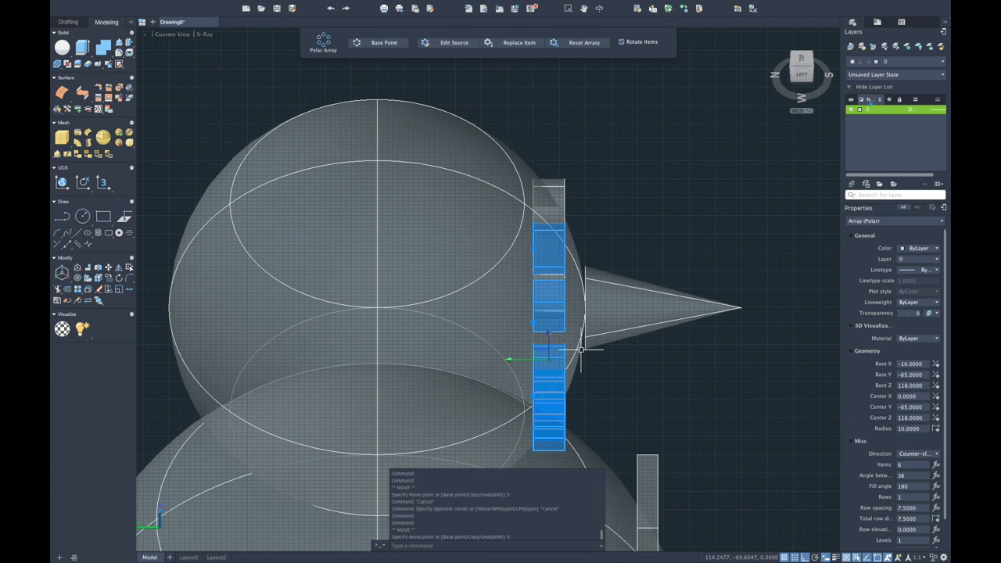
key(ctrl+z)
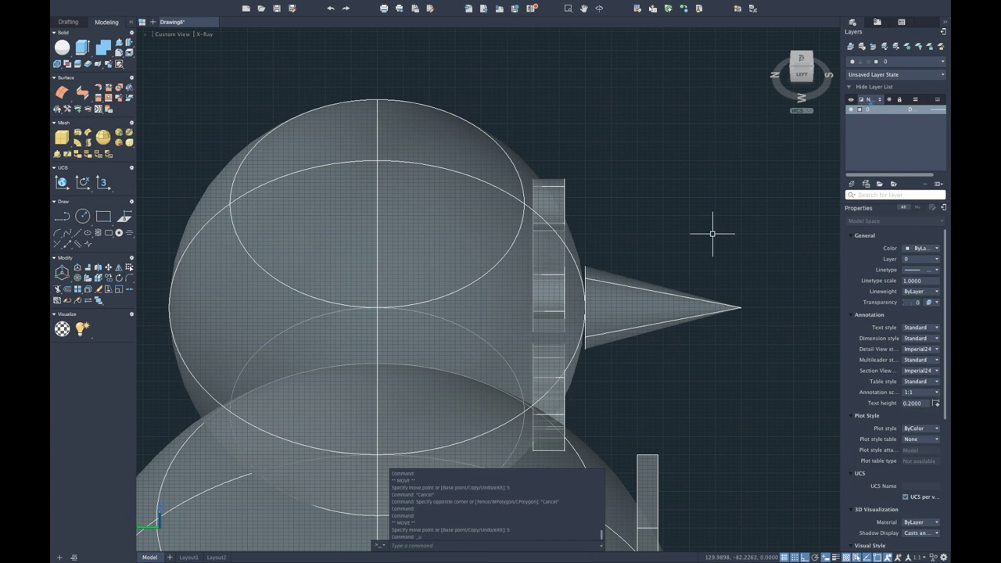
key(ctrl+z)
Move the smile array 2 units toward the head and explode it into separate cylinders.
click(600, 368)
click(587, 359)
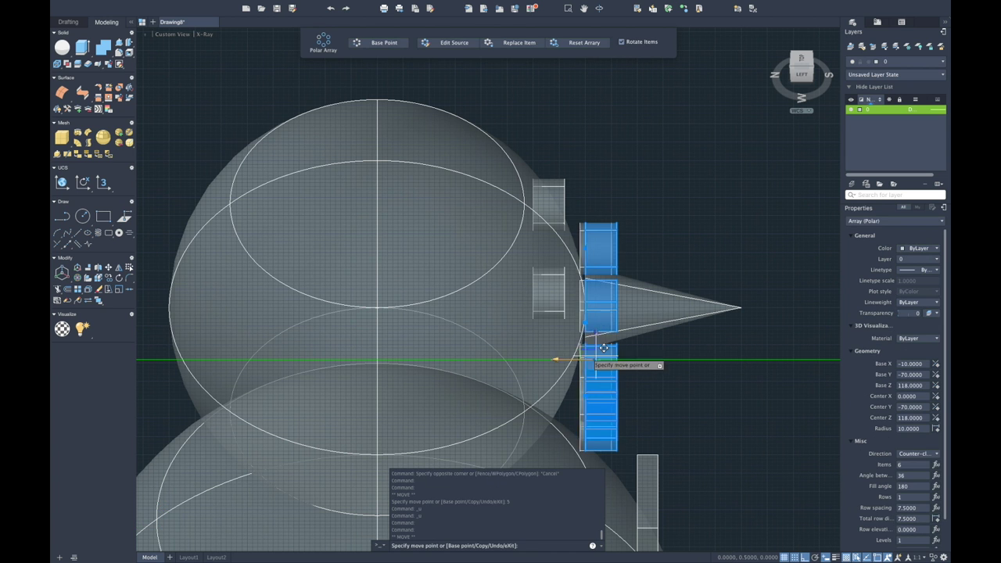
text(2)
key(Return)
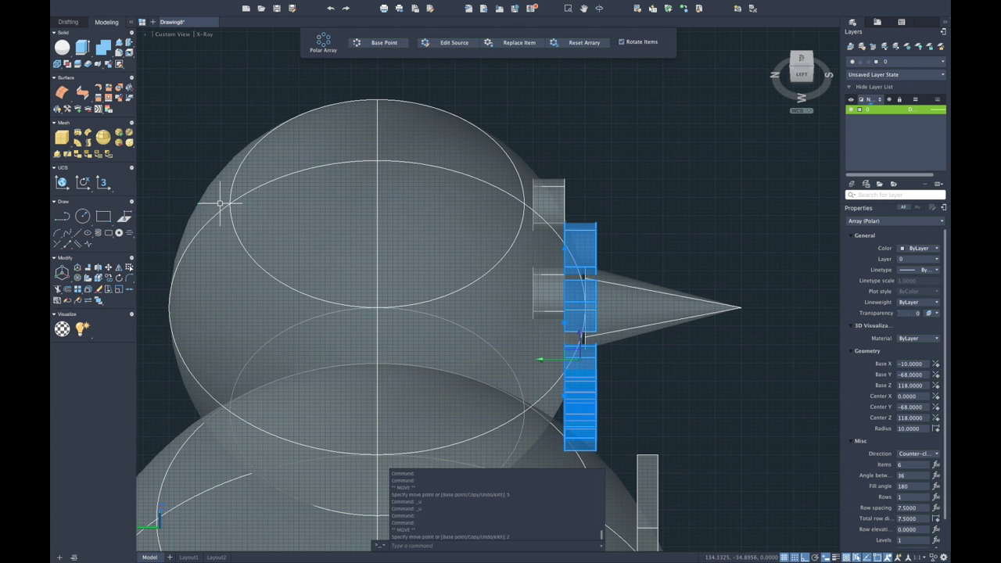
click(68, 22)
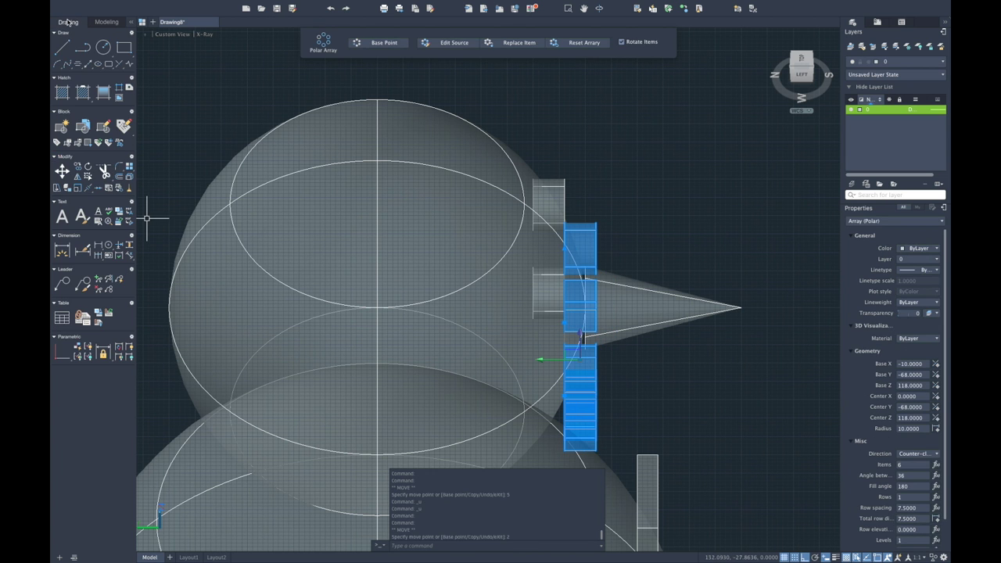
click(129, 177)
click(584, 417)
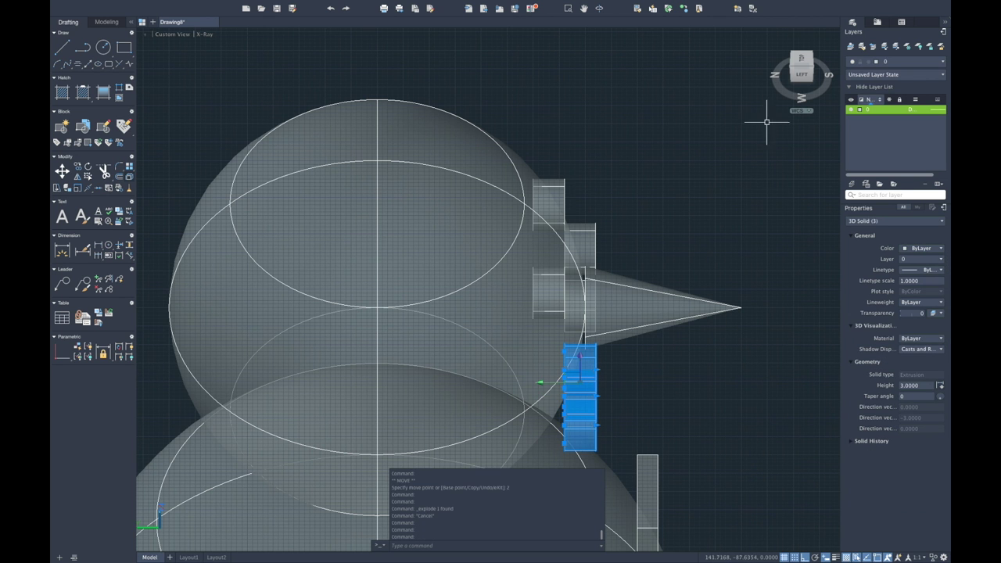
In isometric view, move four smile cylinders 3 units toward the head, then return to the side view.
click(812, 70)
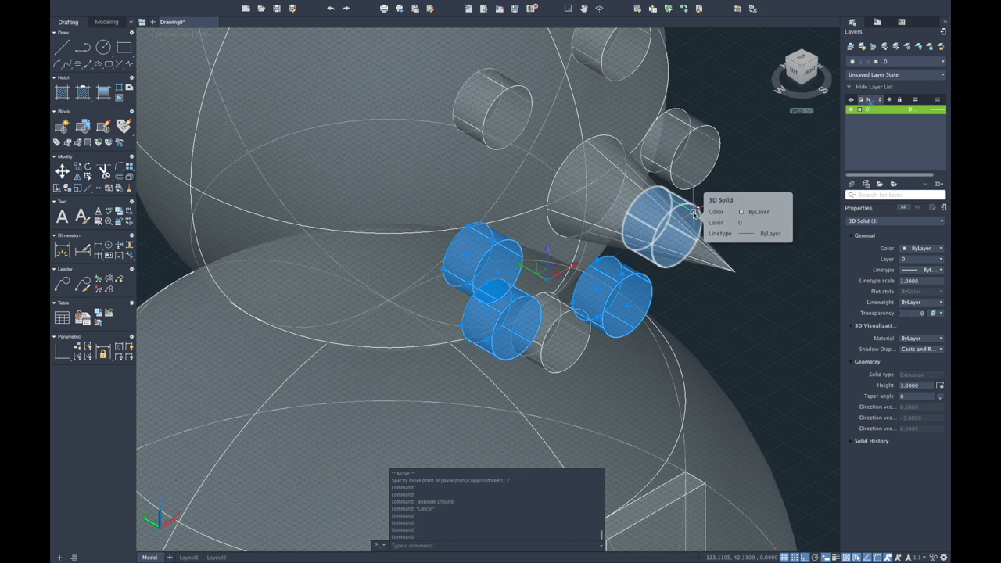
key(Escape)
click(499, 322)
click(564, 338)
click(622, 297)
click(663, 226)
click(562, 279)
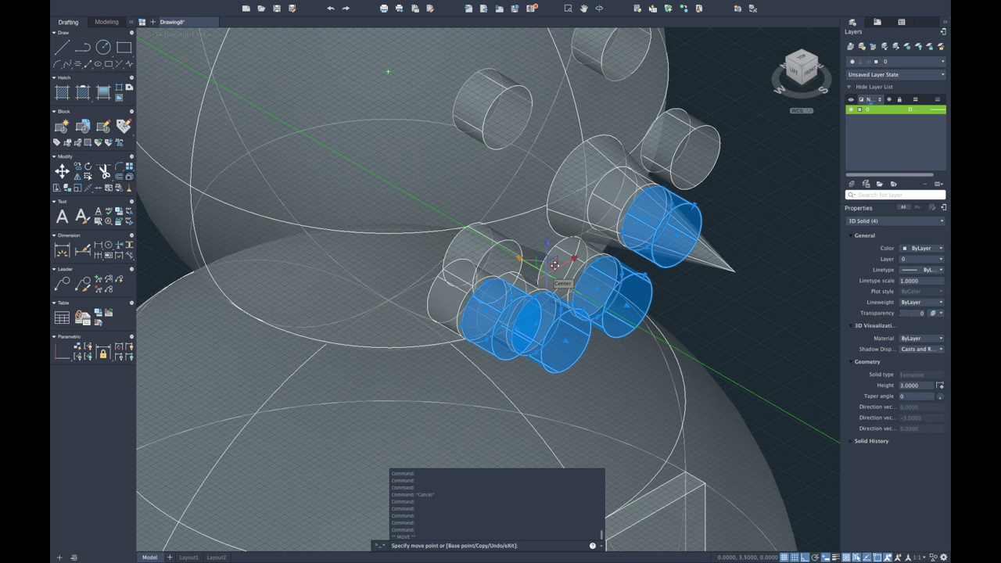
text(3)
key(Return)
key(Escape)
click(794, 69)
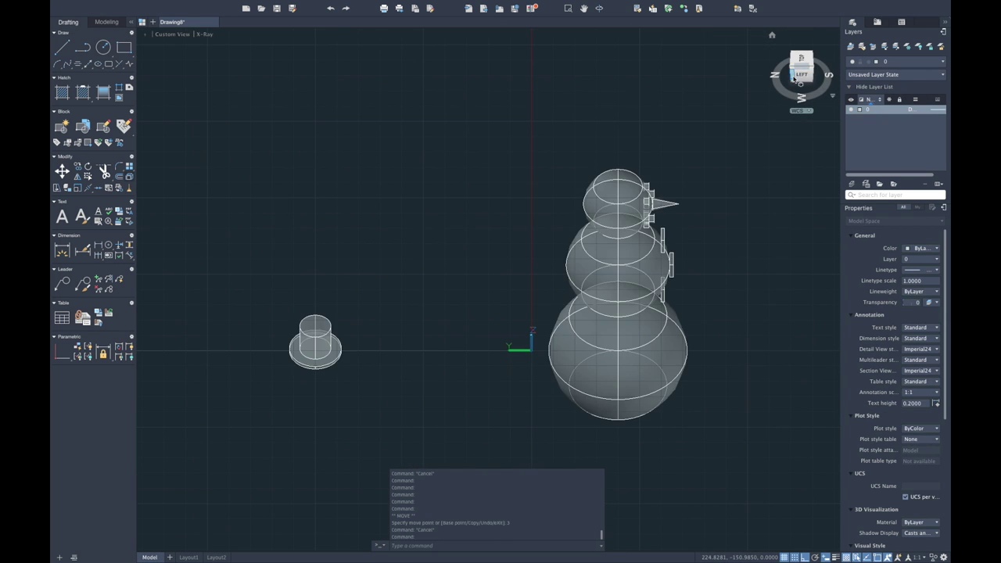
Push the protruding solid 3 units into the head with the move gizmo.
scroll(680, 178, up, 6)
scroll(680, 178, up, 3)
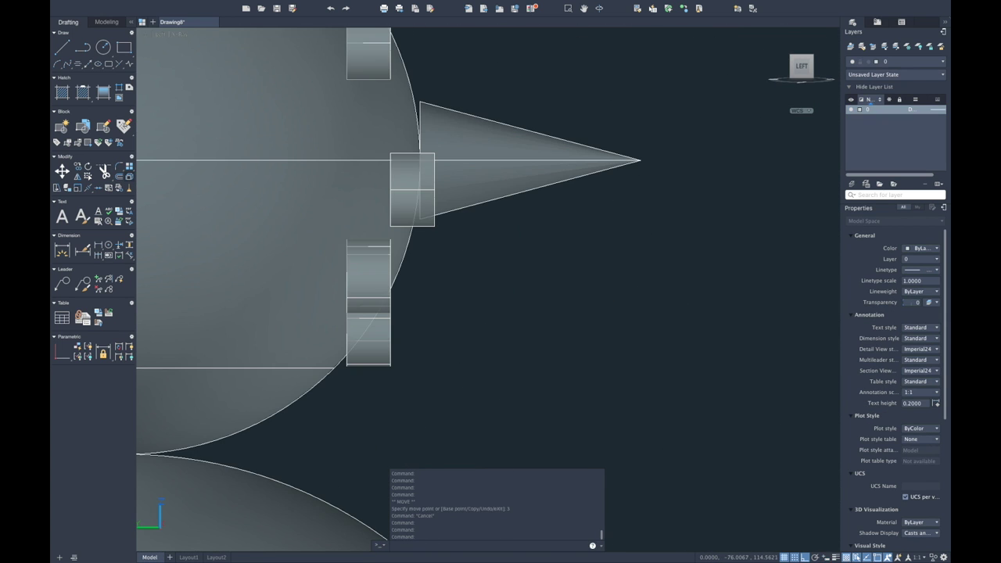
click(422, 191)
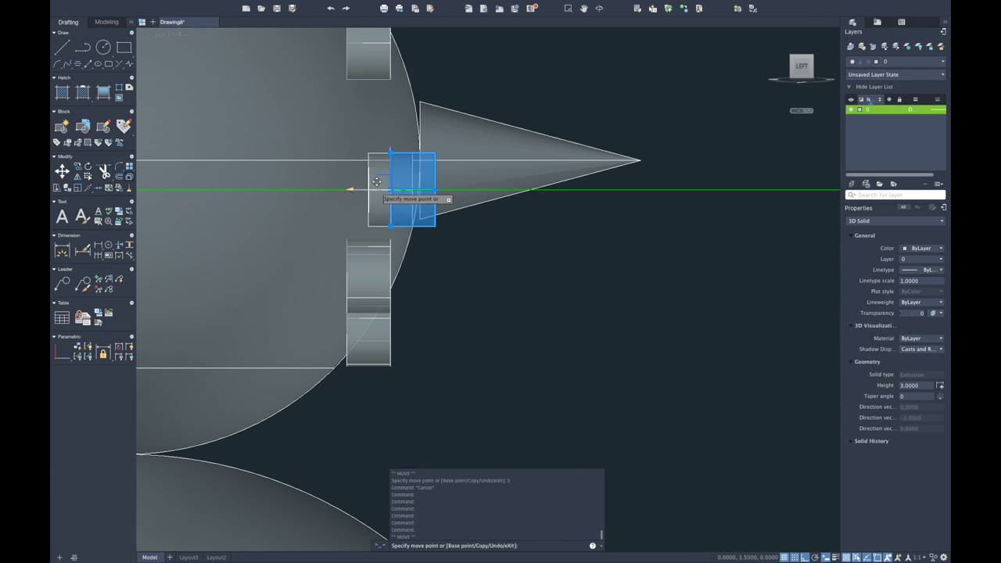
text(3)
key(Return)
key(Escape)
click(413, 190)
click(404, 190)
key(Escape)
key(Escape)
click(413, 182)
click(413, 182)
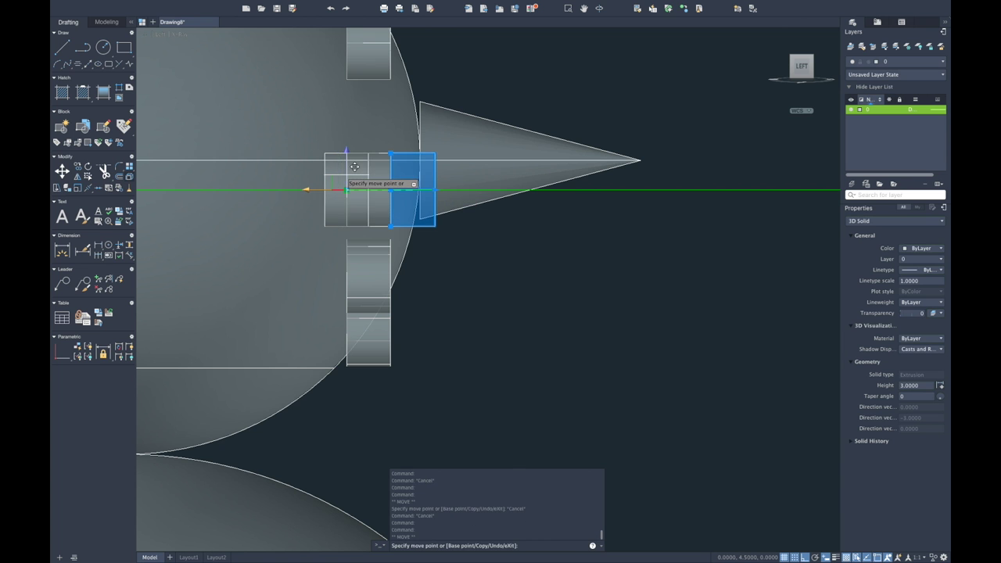
text(3)
key(Return)
Check the face in Front view, then undo back to SW Isometric.
click(784, 65)
key(Escape)
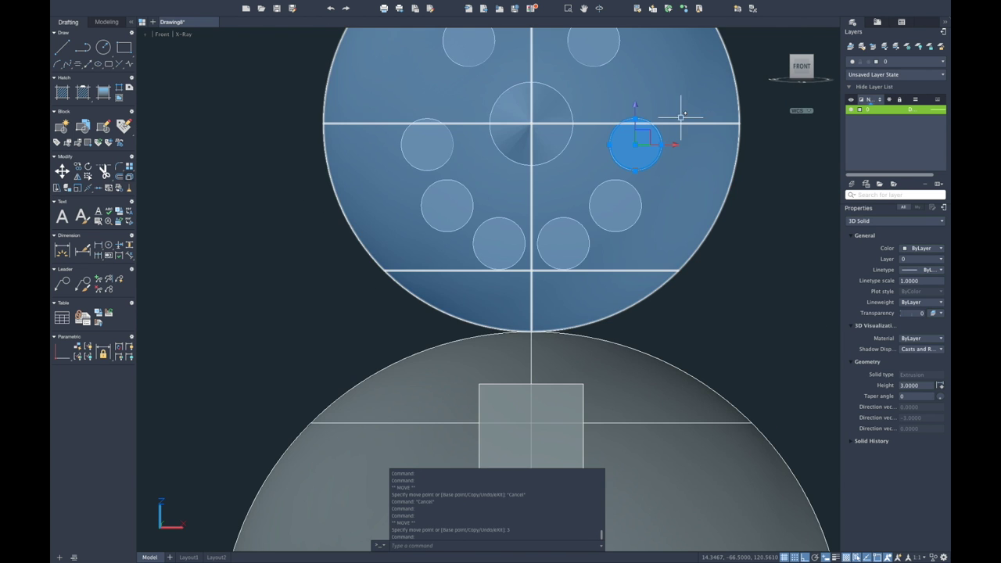
key(ctrl+z)
key(ctrl+z)
key(ctrl+z)
key(ctrl+z)
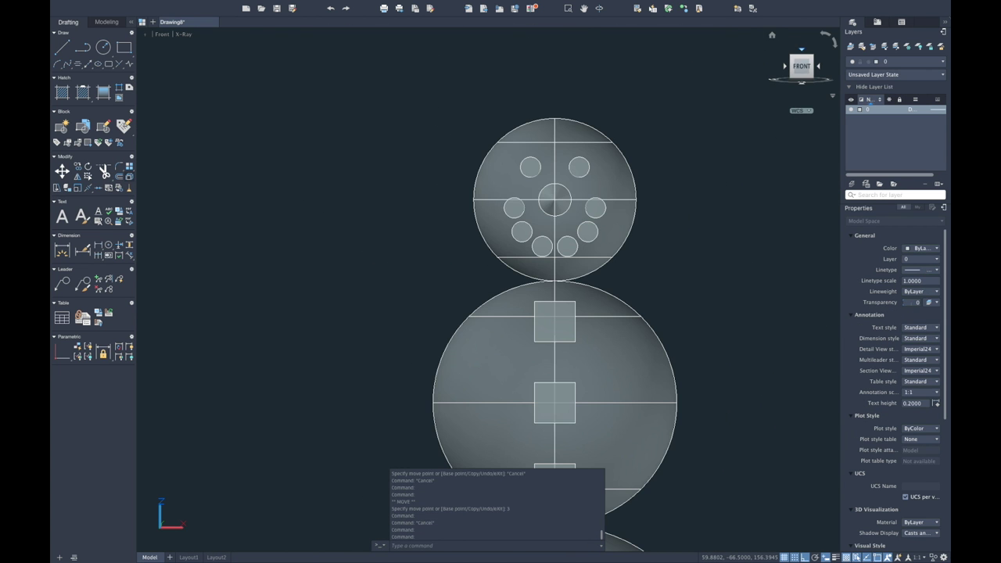
key(ctrl+z)
key(ctrl+z)
key(ctrl+z)
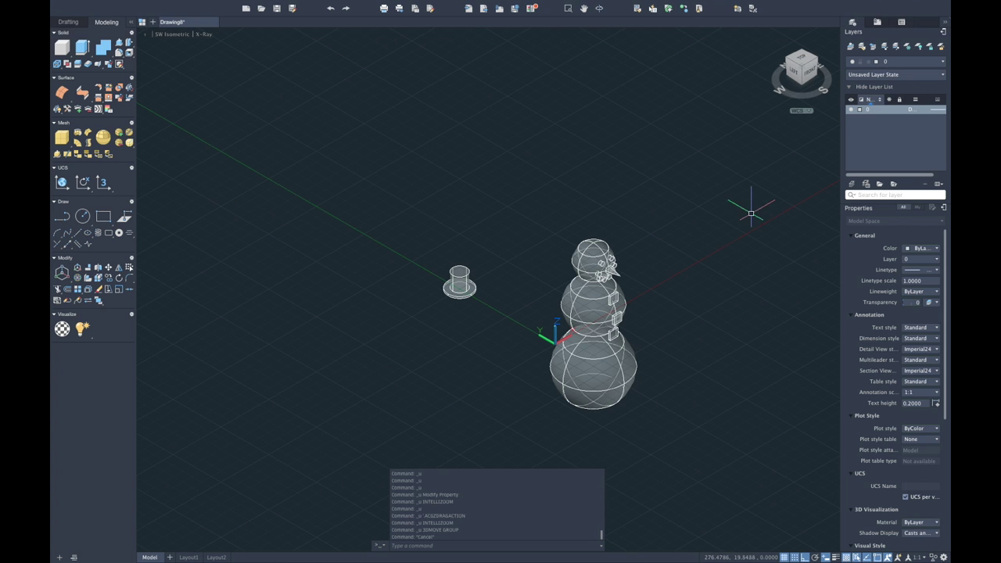
Window-select the top hat and 3DMOVE it onto the snowman's head.
drag(492, 232, 391, 386)
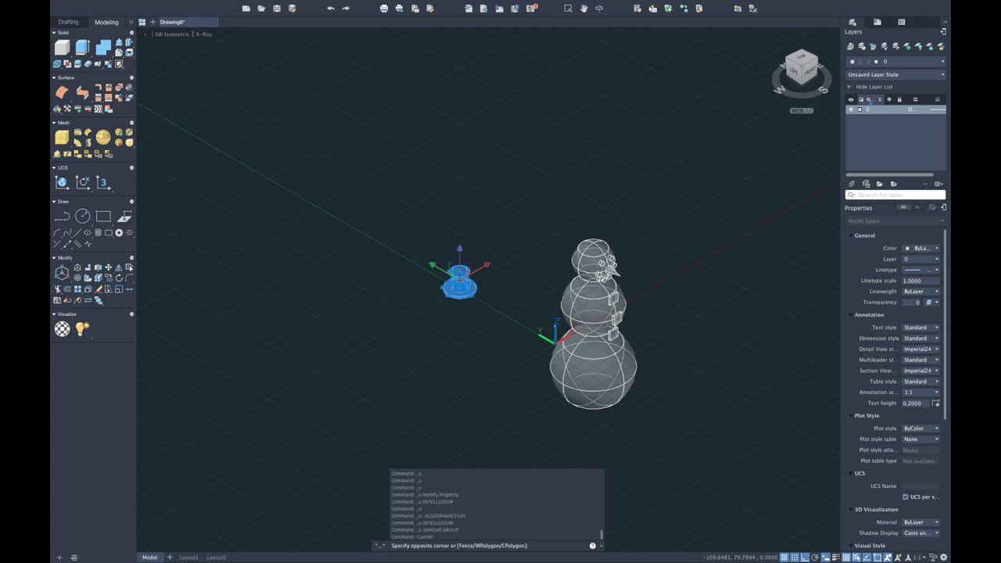
click(410, 357)
click(79, 288)
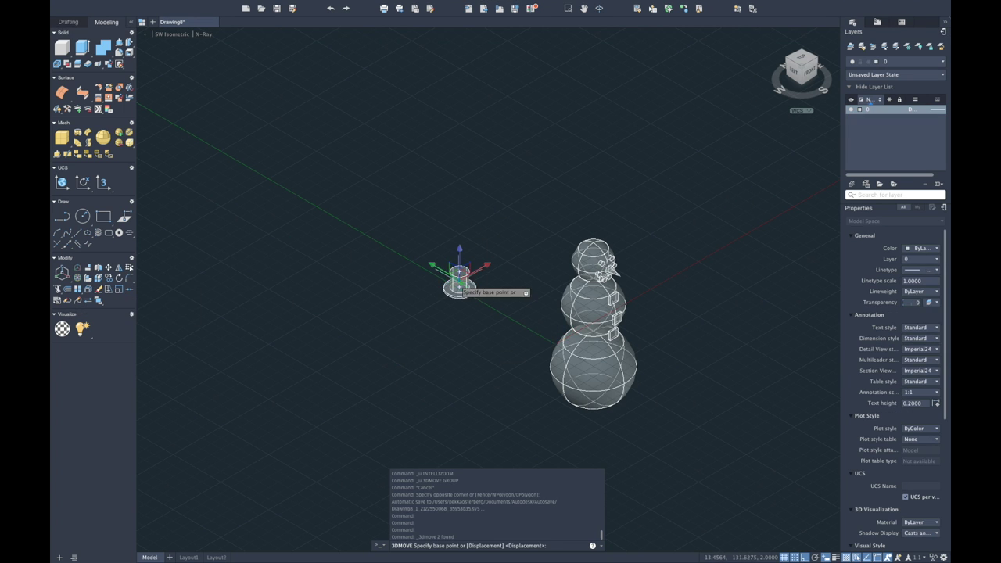
scroll(461, 285, up, 3)
click(459, 284)
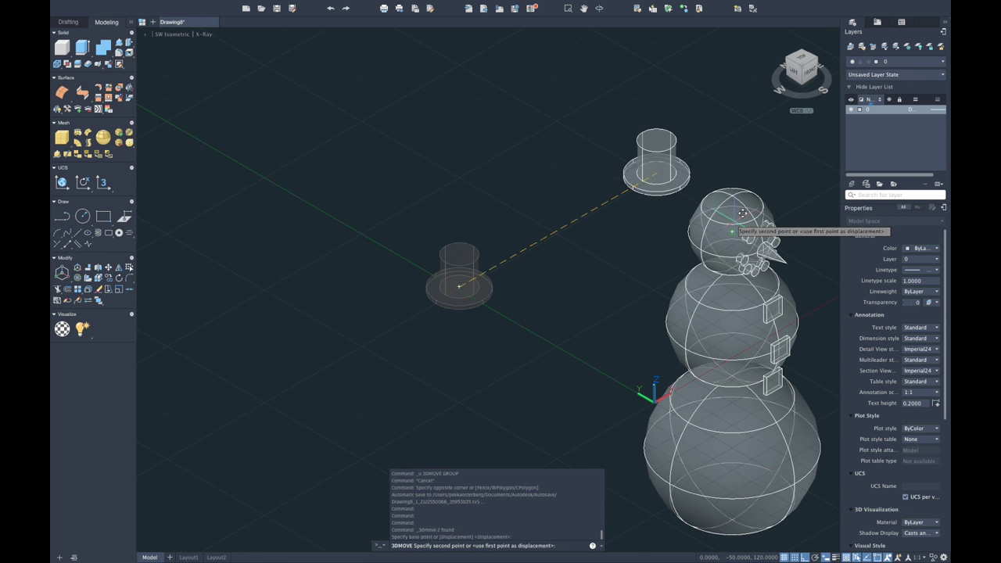
click(735, 213)
Raise the hat 20 units along Z so it rests above the head sphere.
click(664, 177)
click(775, 257)
scroll(778, 215, up, 5)
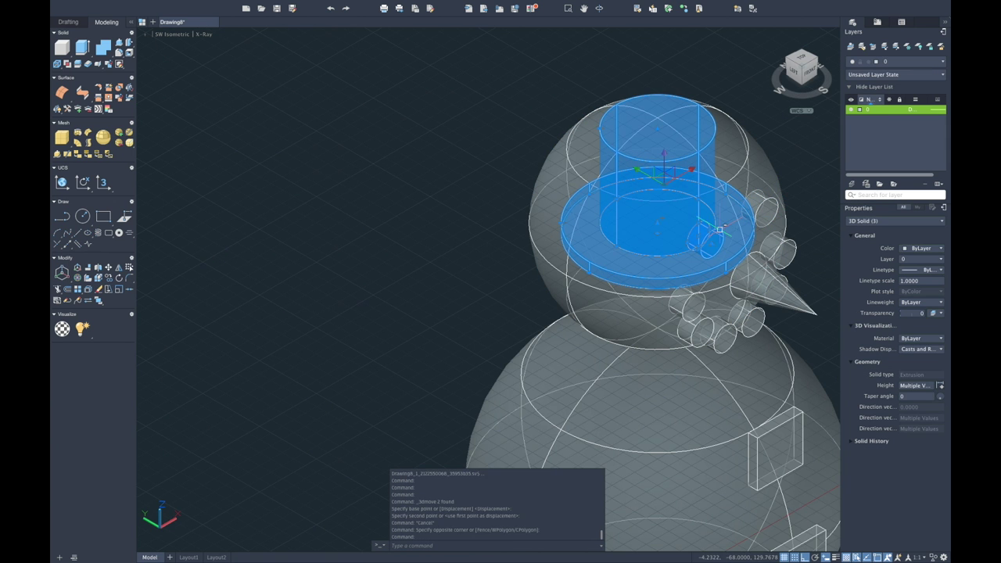
click(659, 156)
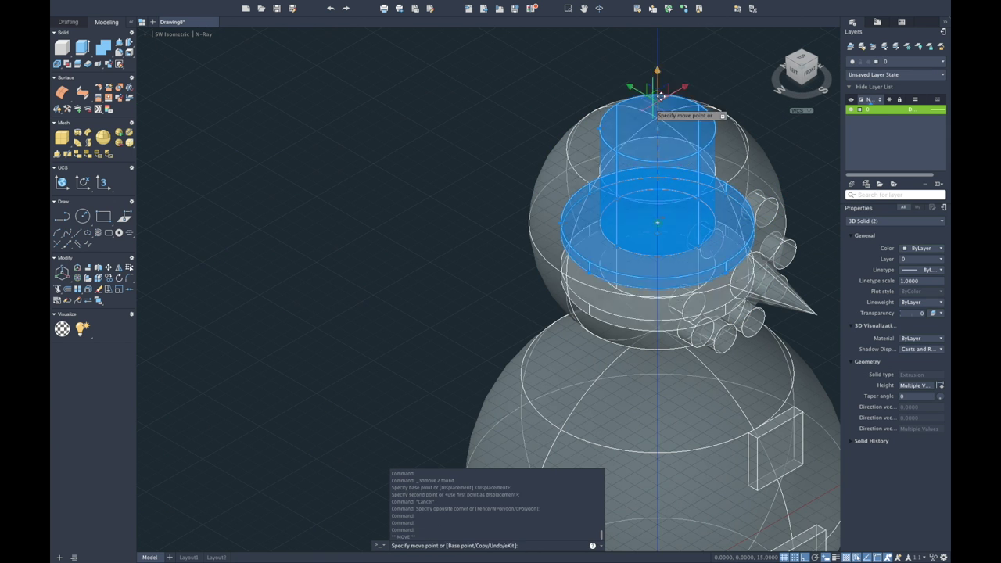
text(20)
key(Return)
key(Escape)
scroll(672, 147, down, 3)
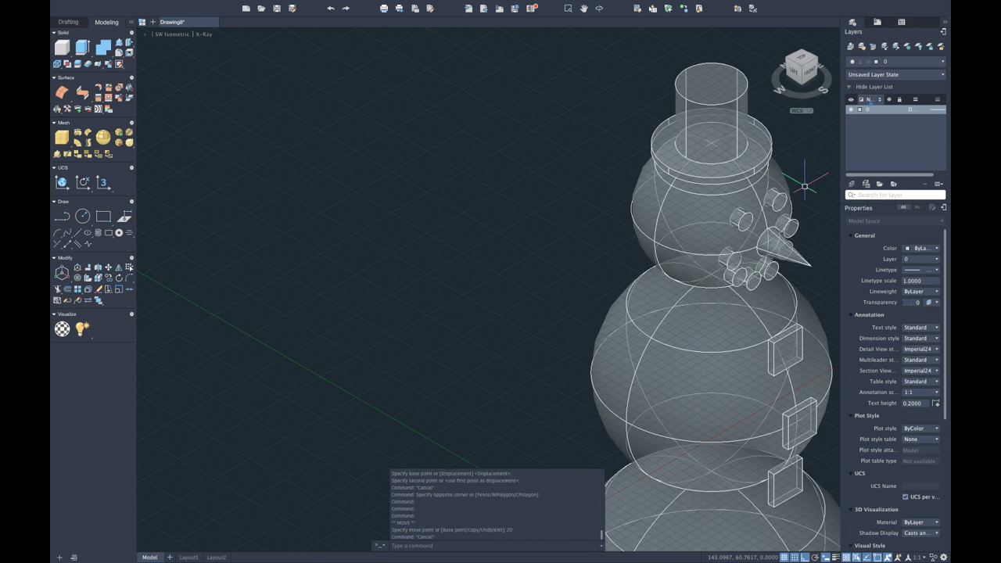
scroll(671, 147, down, 2)
click(655, 175)
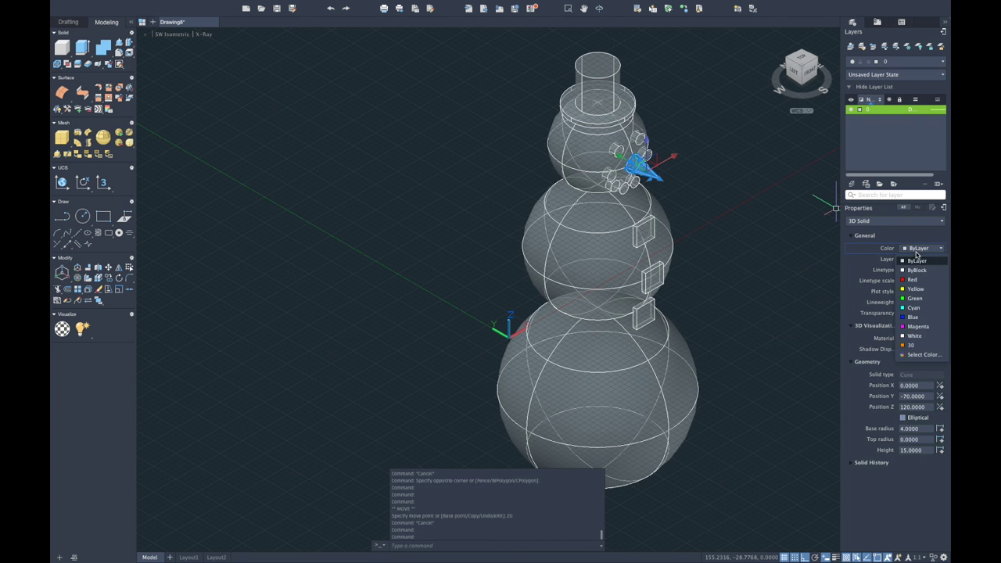
With the nose now orange, union all 17 snowman solids into one from SE Isometric.
key(Escape)
click(818, 61)
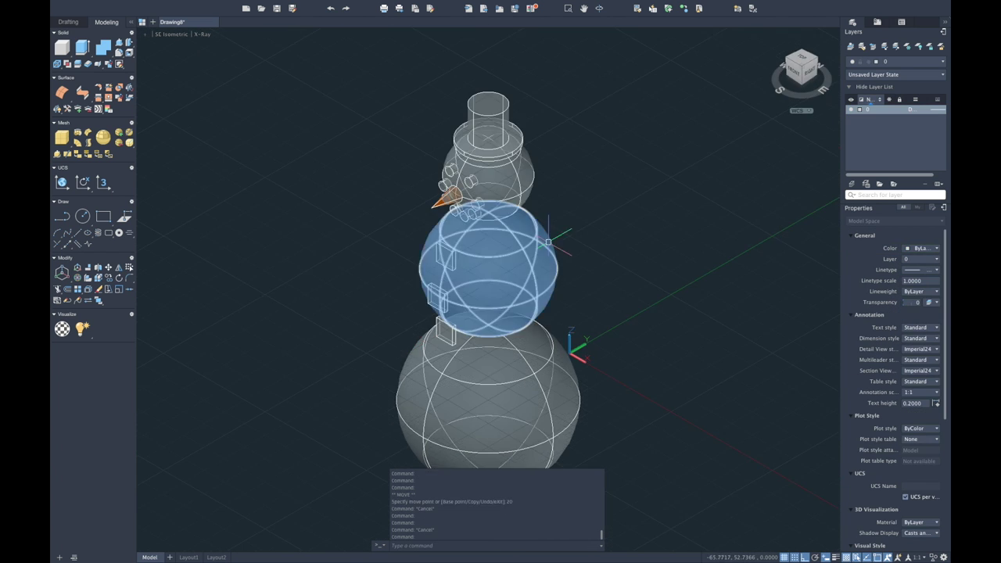
drag(594, 133, 407, 415)
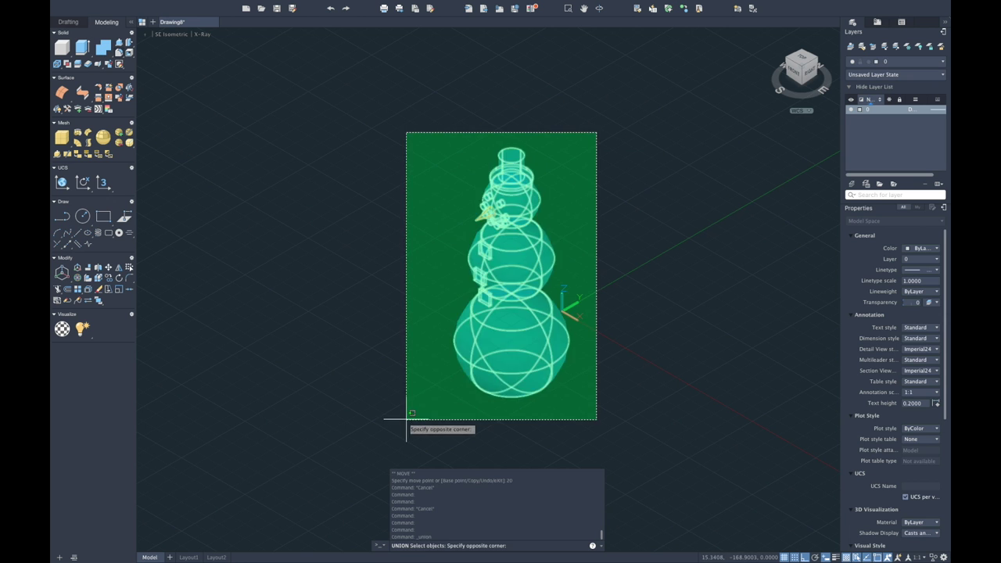
click(782, 69)
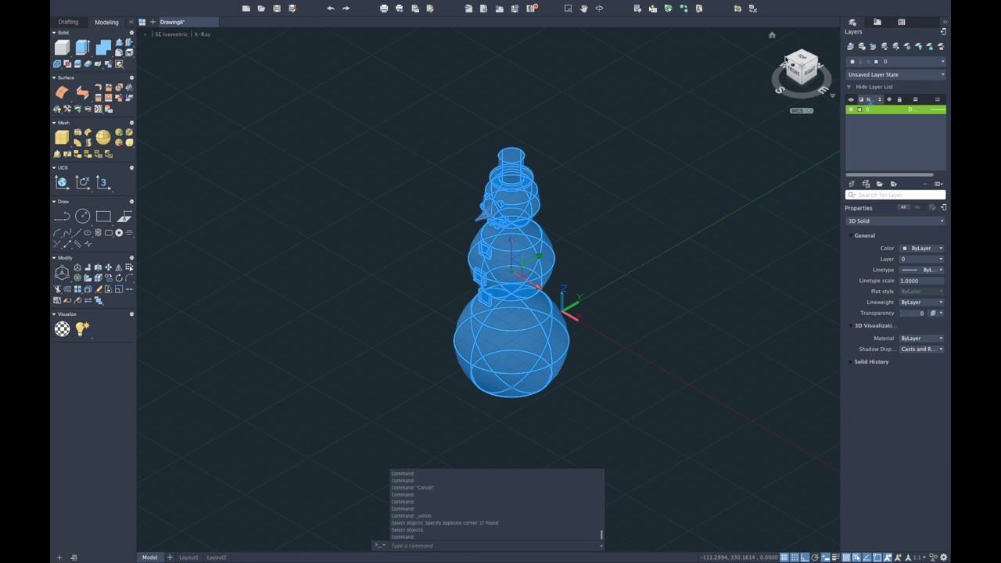
key(Return)
click(800, 66)
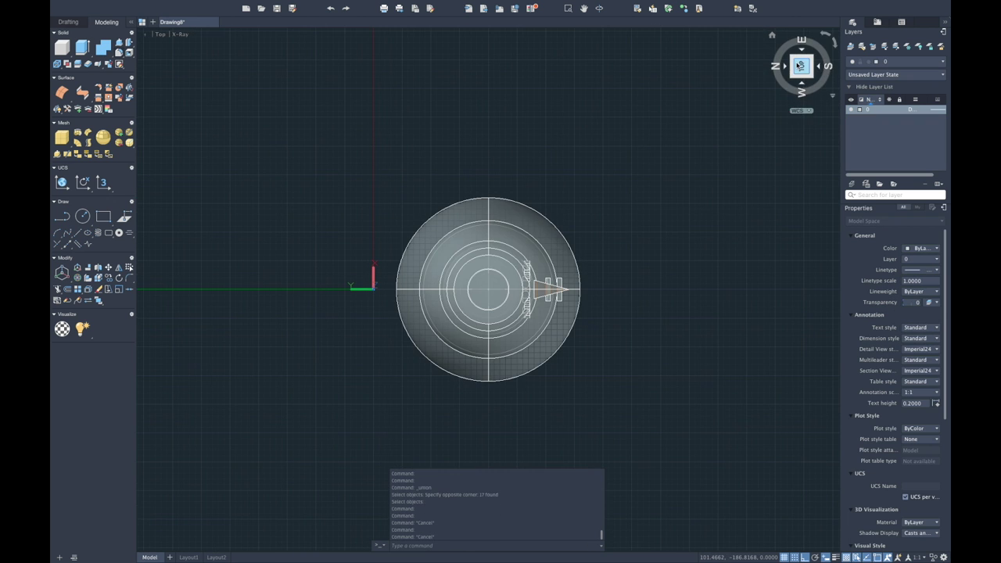
click(811, 57)
Export the snowman solid as Lithography file ukko.stl to the Desktop.
click(127, 6)
click(213, 107)
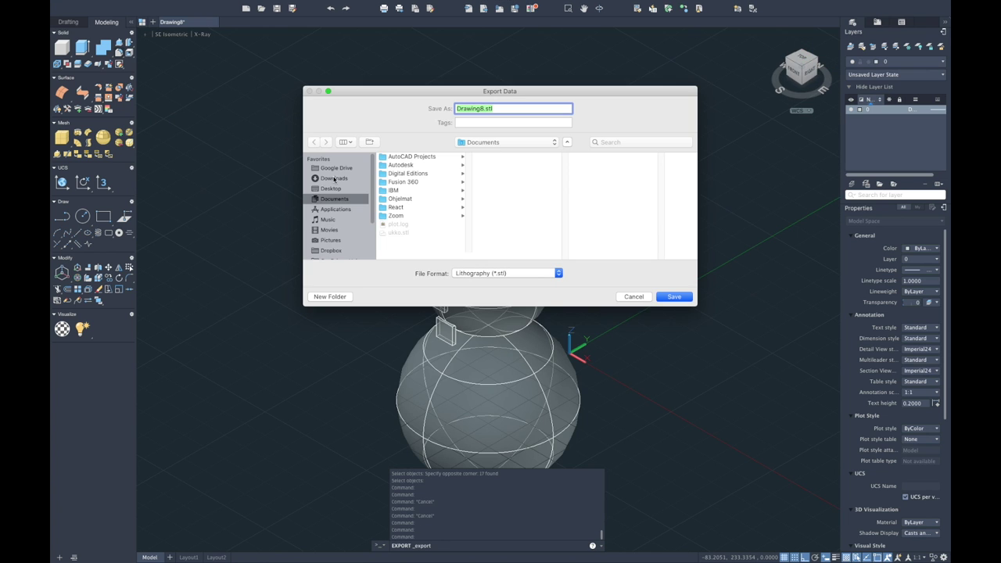
click(331, 189)
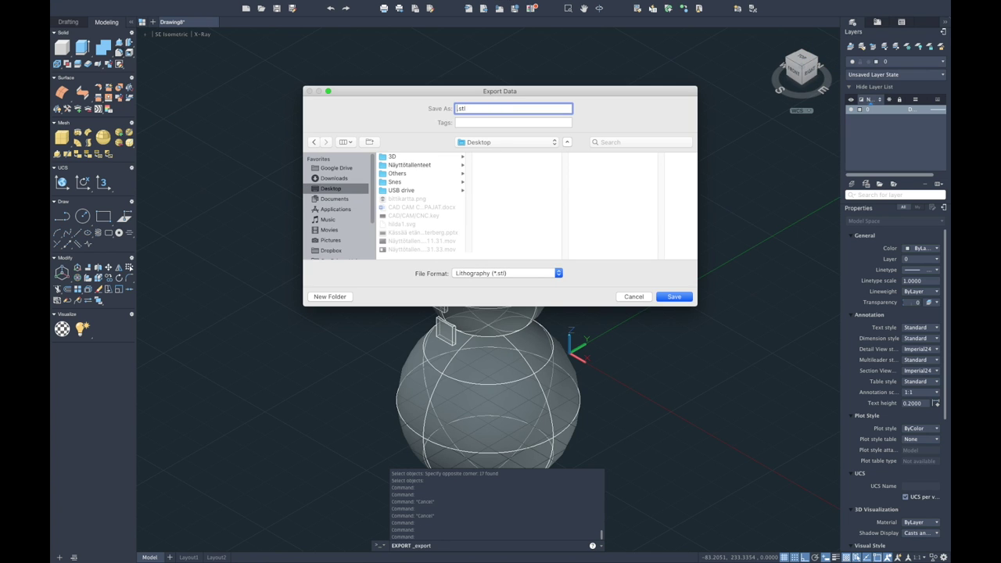
text(ukko)
click(674, 297)
click(503, 266)
Minimize AutoCAD and preview ukko.stl in Quick Look, rotating it to the front.
scroll(502, 258, down, 5)
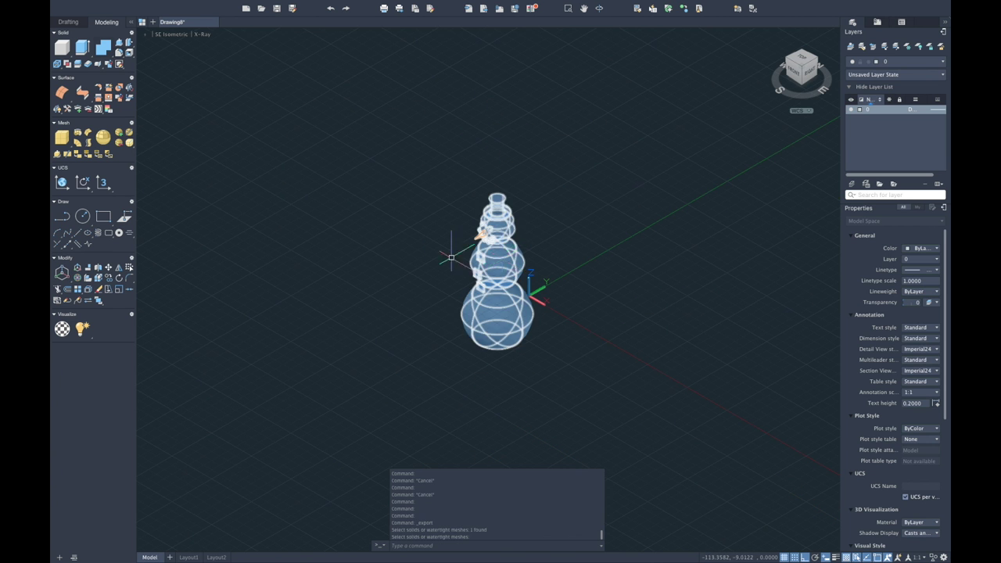
click(73, 16)
click(66, 16)
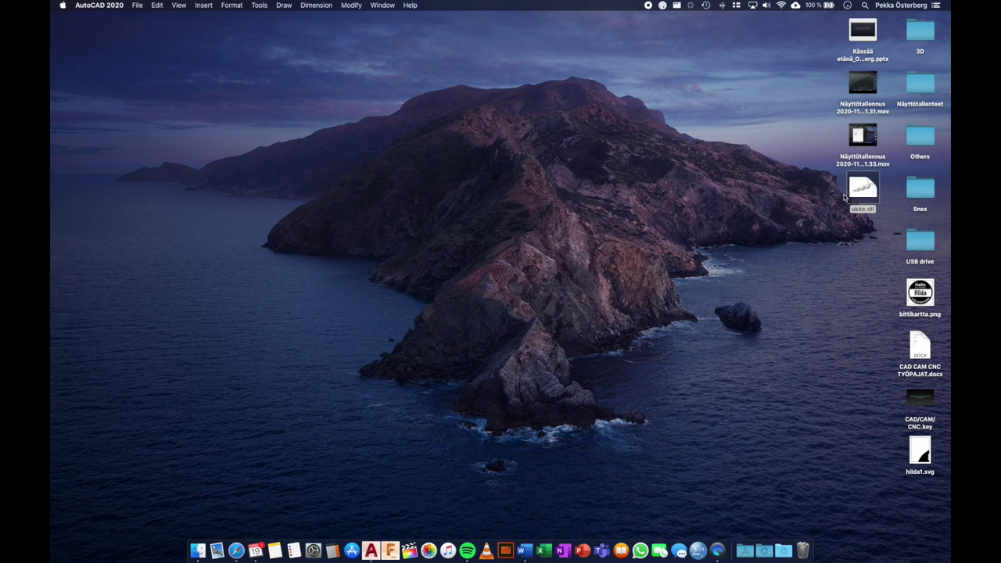
click(846, 197)
key(space)
drag(849, 240, 651, 242)
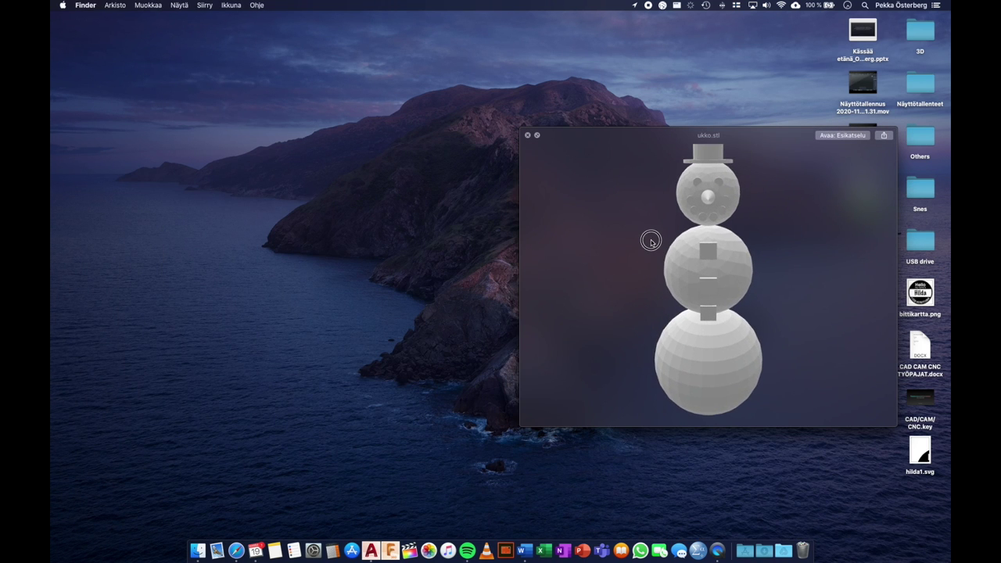